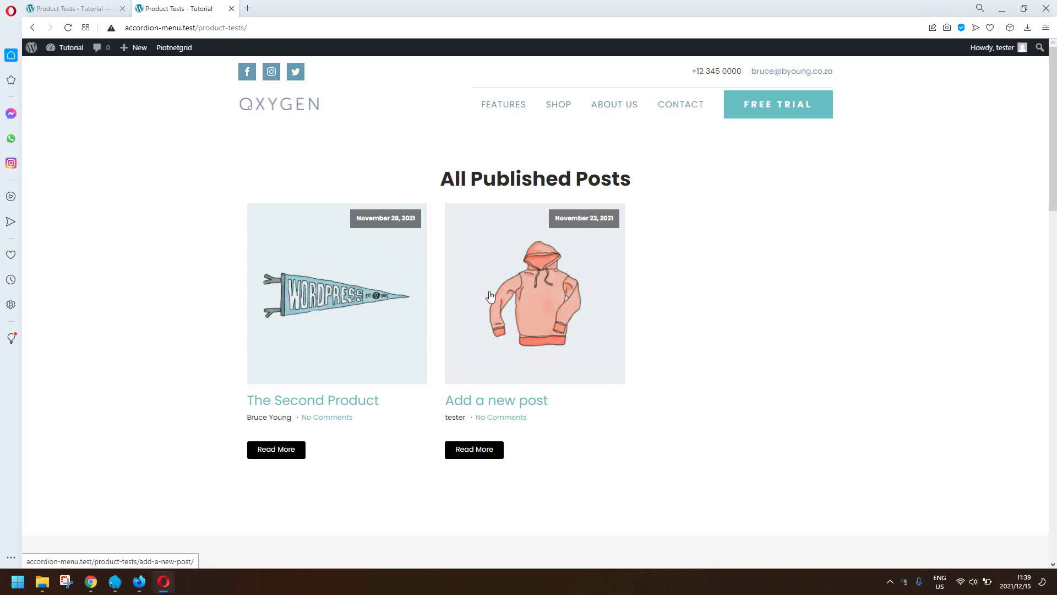
Step: Check the tester's All Published, Users Published and Users Draft grids in Opera, then bring Firefox forward
{"action": "scroll", "coordinate": [490, 296], "scroll_direction": "down", "scroll_amount": 8}
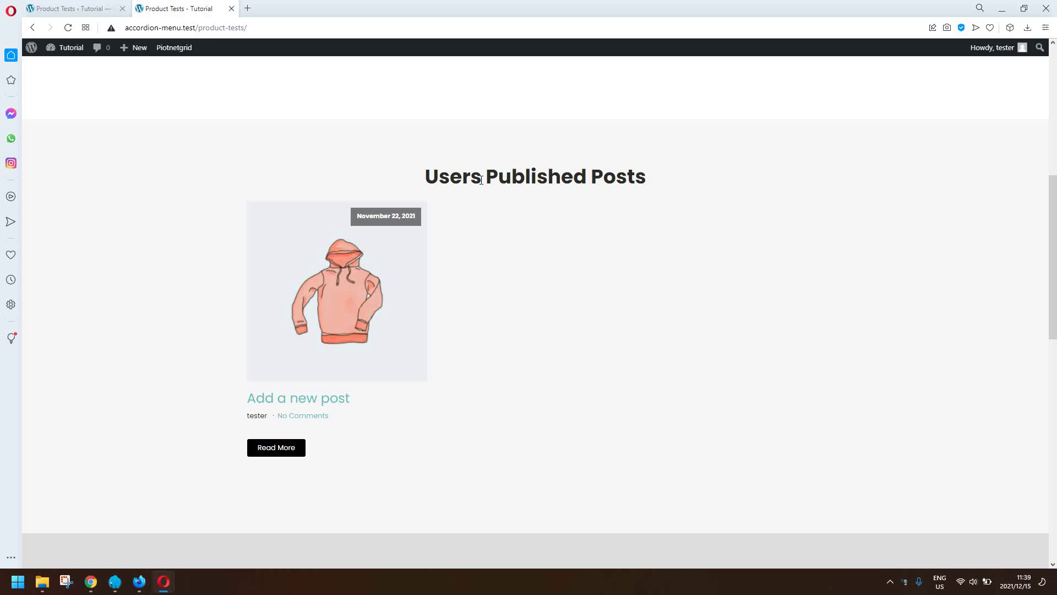
{"action": "scroll", "coordinate": [359, 328], "scroll_direction": "down", "scroll_amount": 8}
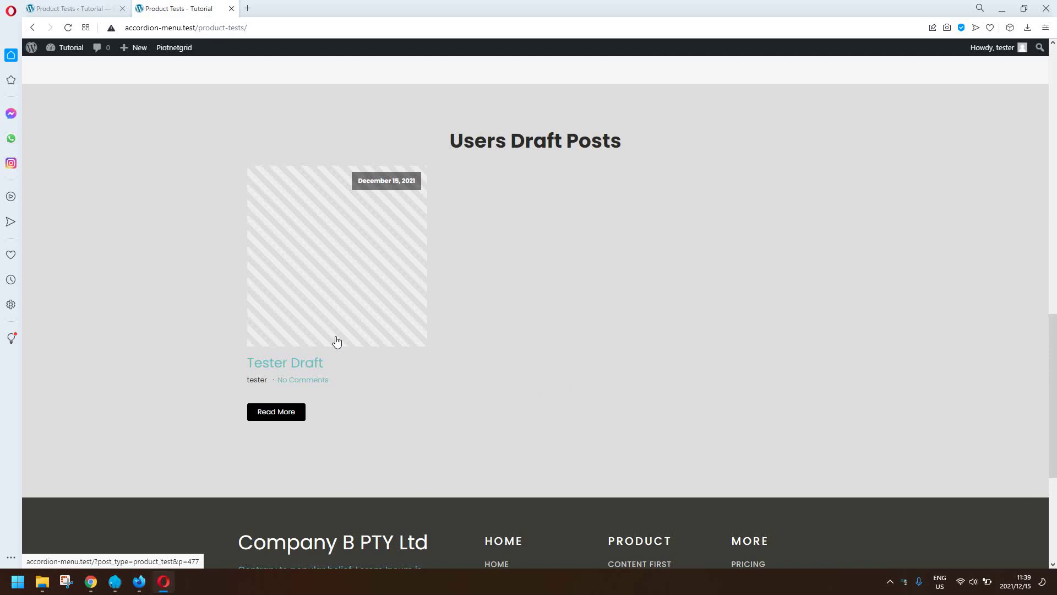
{"action": "left_click", "coordinate": [139, 584]}
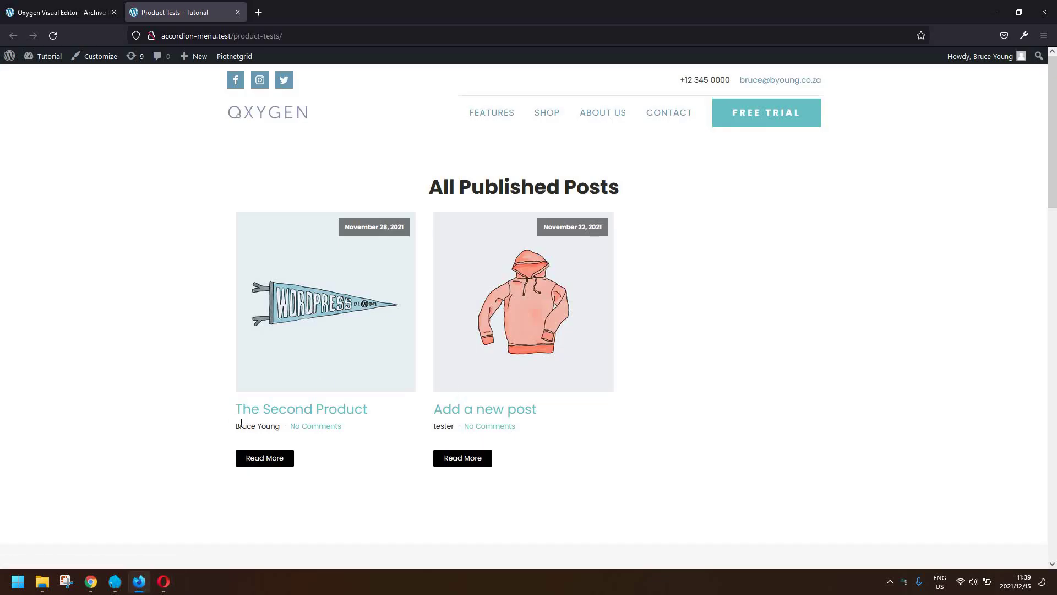
Step: Check the second user's grids: The Second Product published and The First Product draft
{"action": "scroll", "coordinate": [280, 425], "scroll_direction": "down", "scroll_amount": 7}
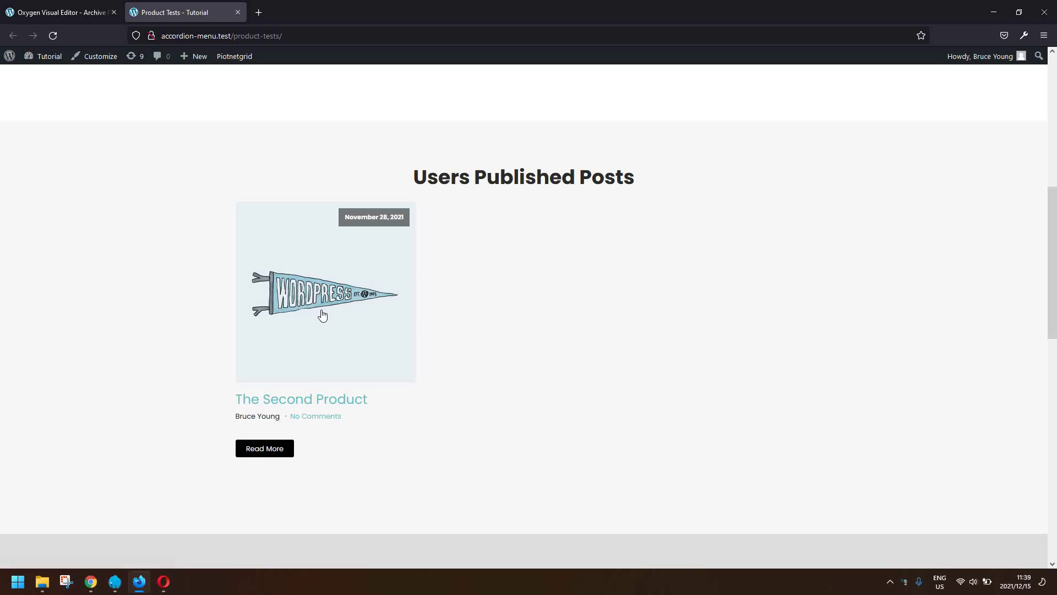
{"action": "scroll", "coordinate": [322, 313], "scroll_direction": "down", "scroll_amount": 7}
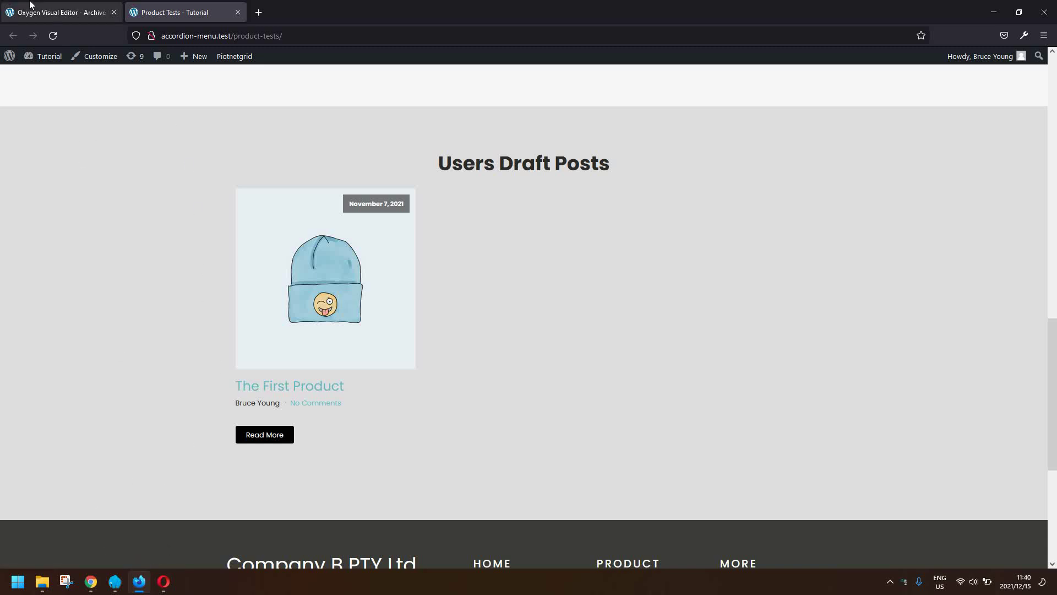
{"action": "left_click", "coordinate": [52, 14]}
Step: Open the Edit Query settings for the Easy Posts grid under Users Published Posts
{"action": "scroll", "coordinate": [256, 146], "scroll_direction": "up", "scroll_amount": 10}
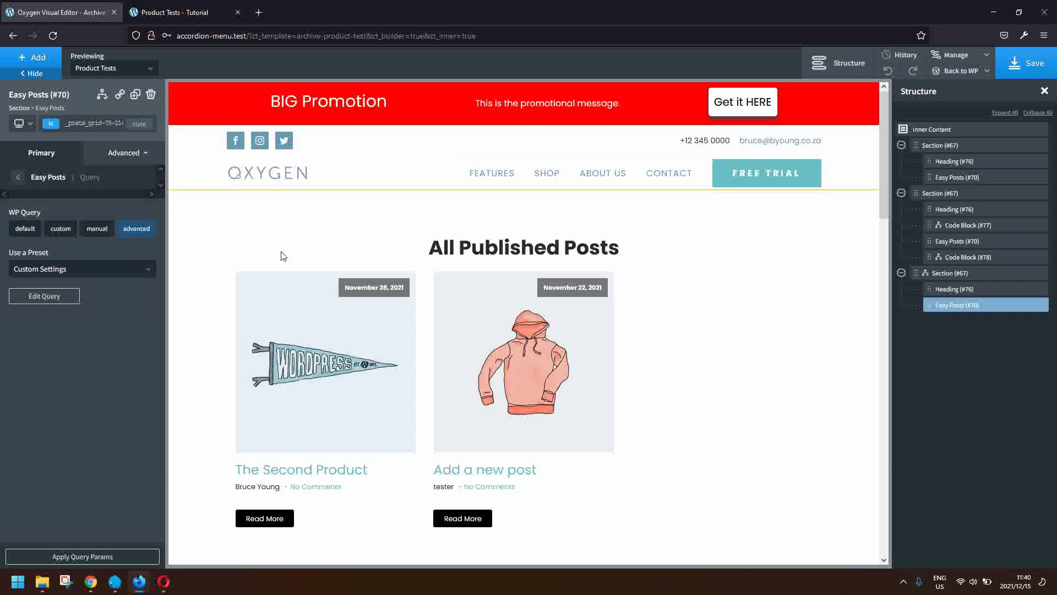
{"action": "scroll", "coordinate": [283, 256], "scroll_direction": "down", "scroll_amount": 8}
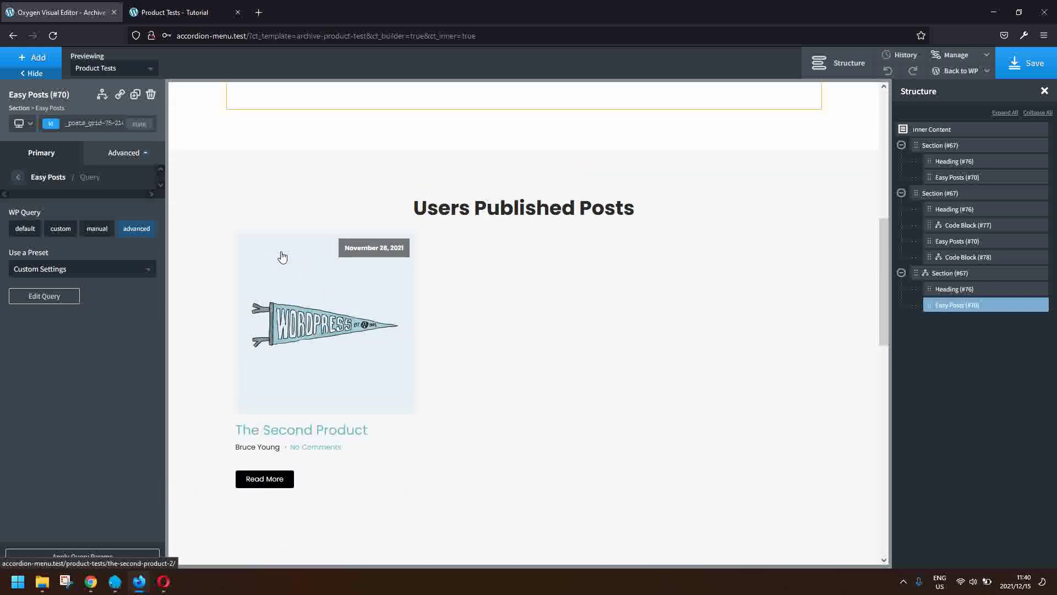
{"action": "left_click", "coordinate": [474, 329]}
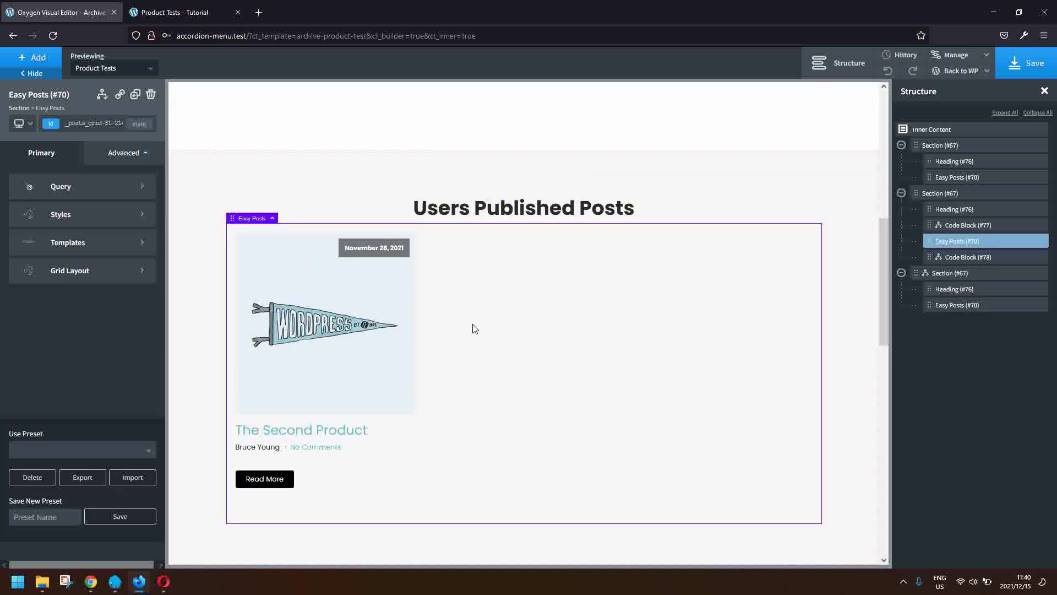
{"action": "left_click", "coordinate": [89, 191]}
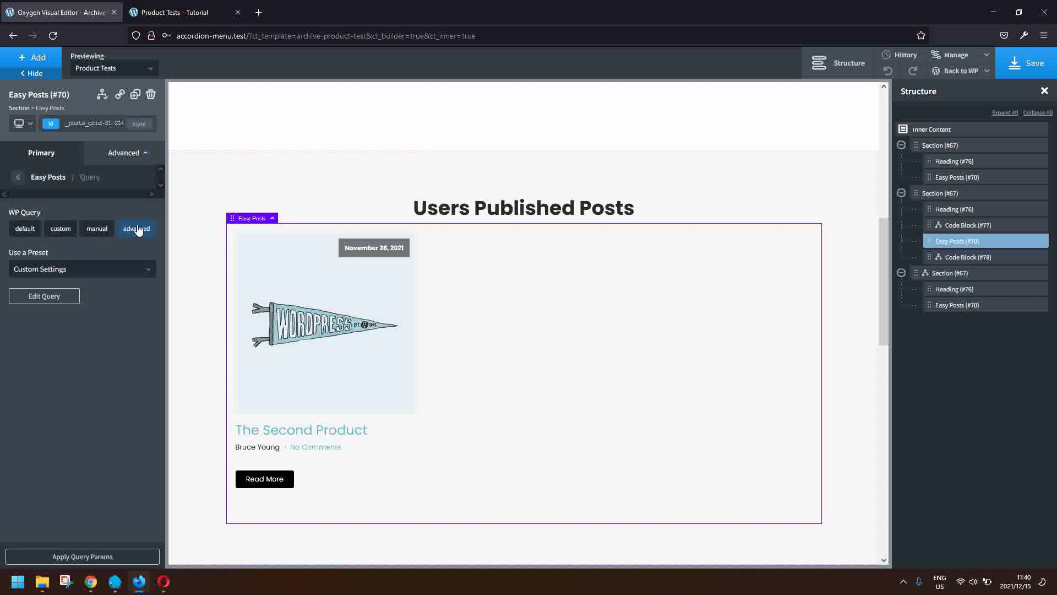
{"action": "left_click", "coordinate": [47, 297]}
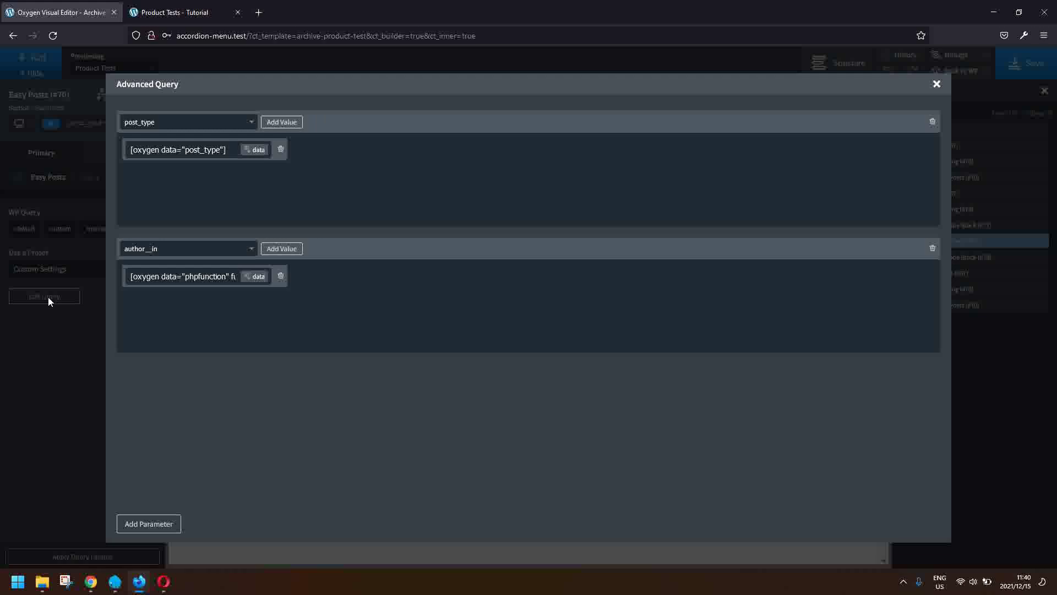
Step: Bind post_type to the dynamic Post Type and set author__in to a PHP Function Return value
{"action": "left_click", "coordinate": [256, 153]}
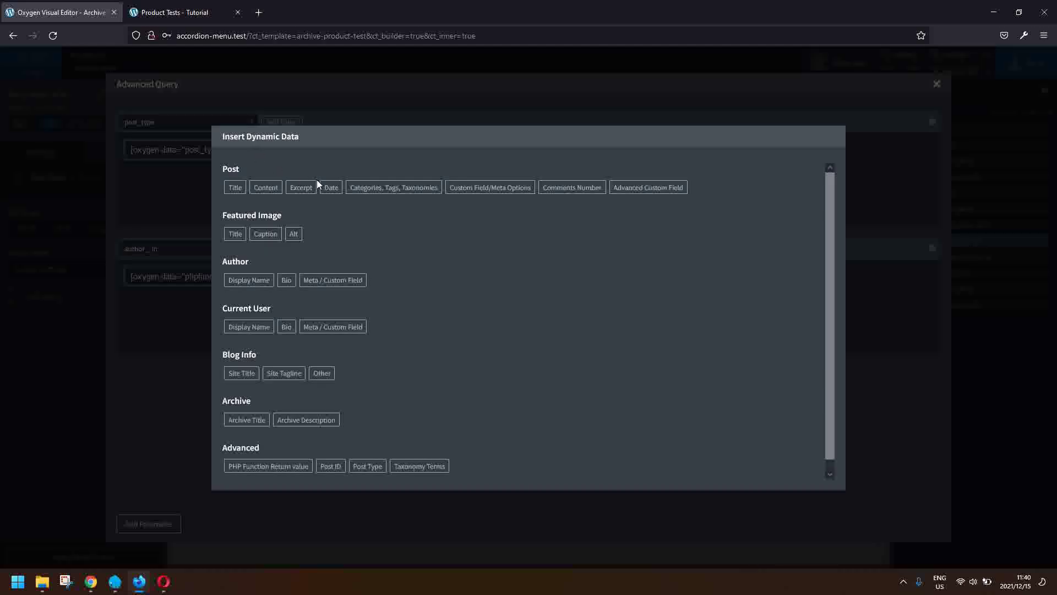
{"action": "left_click", "coordinate": [366, 467]}
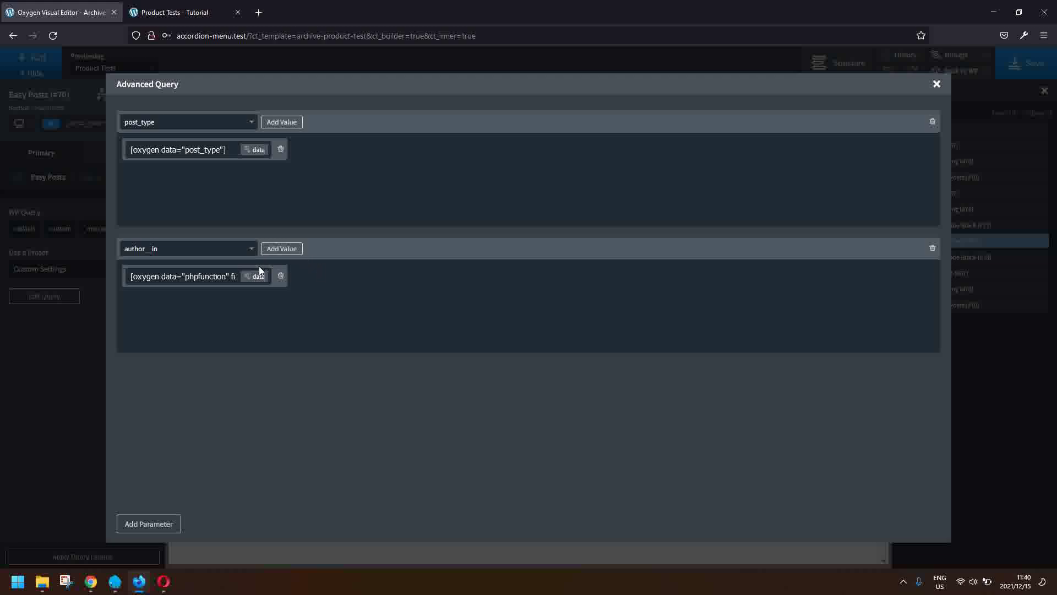
{"action": "left_click", "coordinate": [242, 251]}
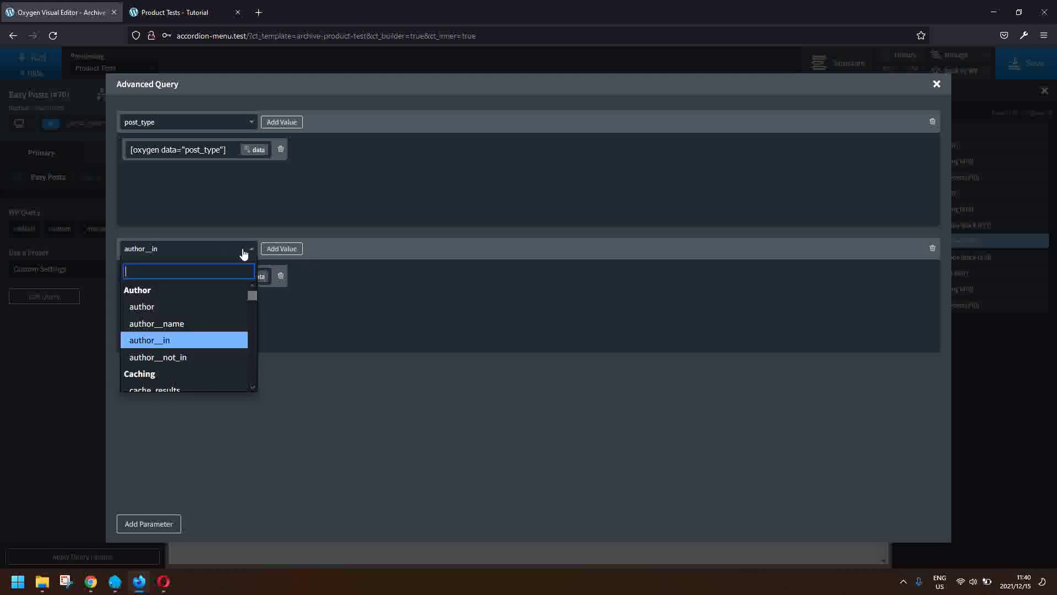
{"action": "left_click", "coordinate": [176, 342]}
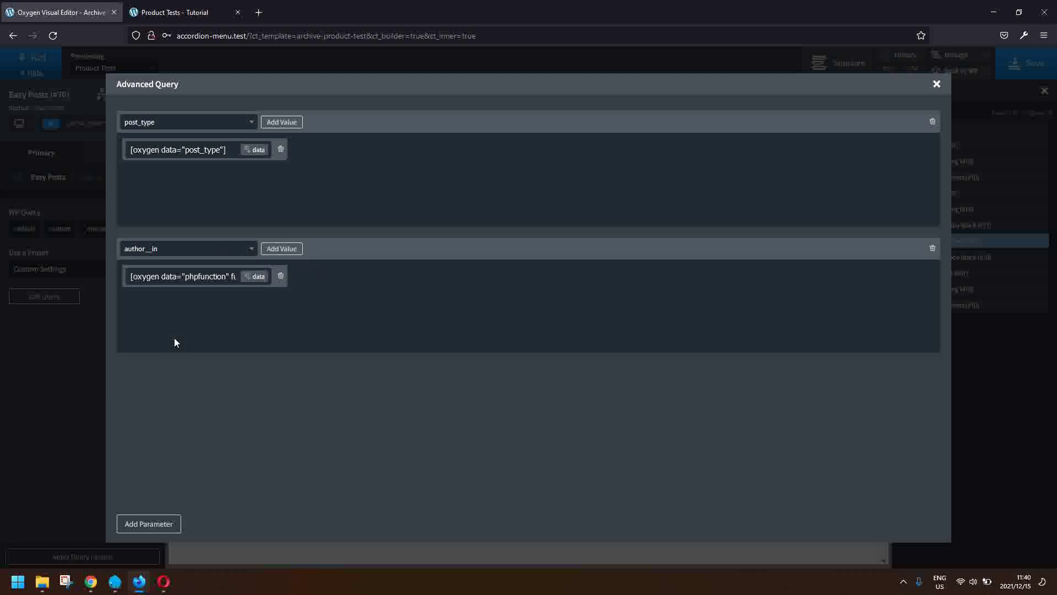
{"action": "left_click", "coordinate": [250, 278]}
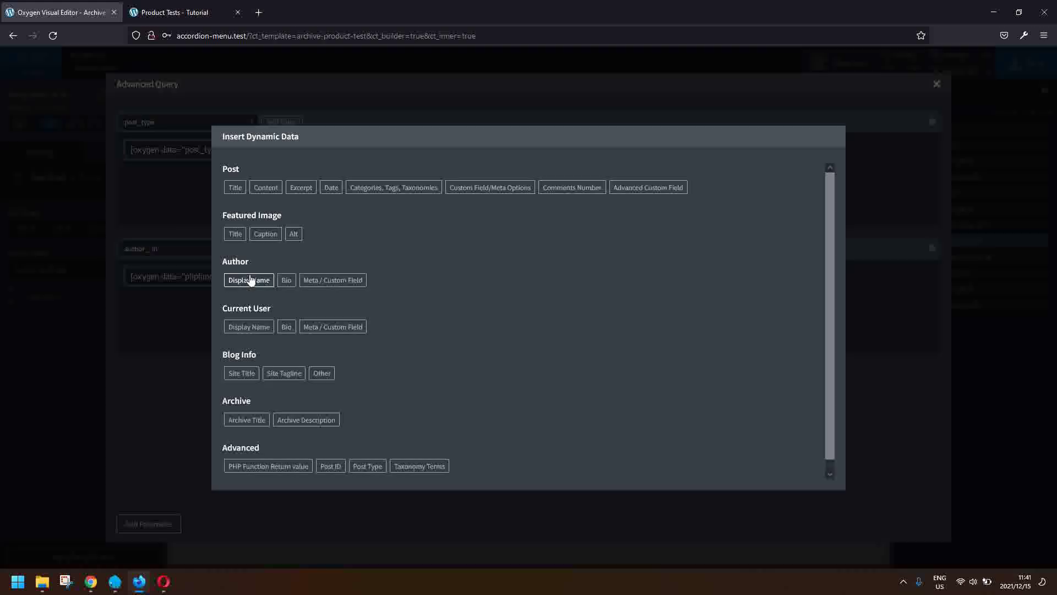
{"action": "left_click", "coordinate": [264, 468]}
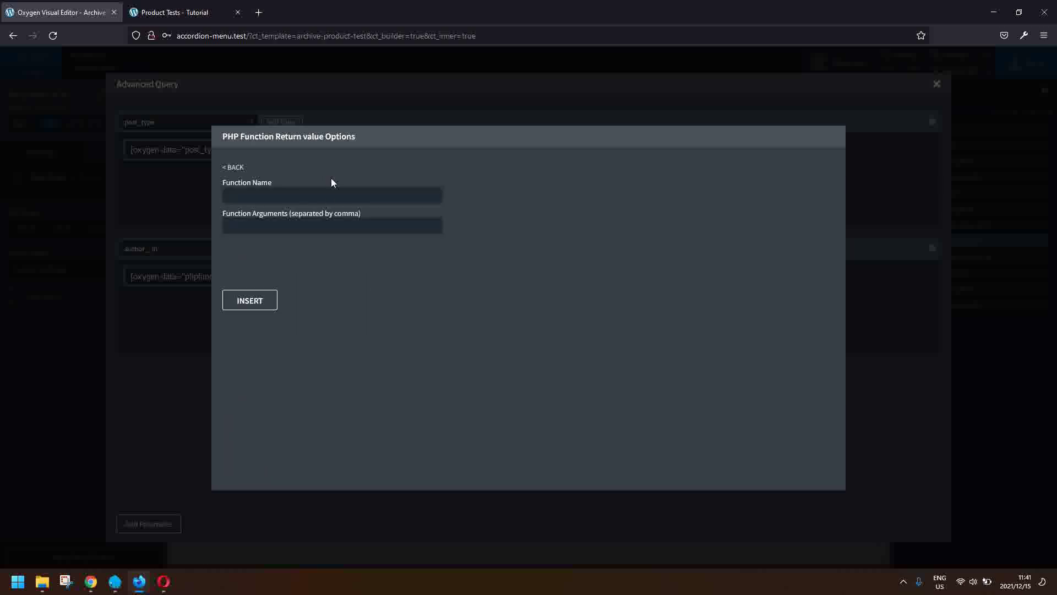
Step: Insert get_current_user_id as the PHP function for the author__in value and verify the shortcode
{"action": "left_click", "coordinate": [291, 197]}
{"action": "type", "text": "get_current_user_id"}
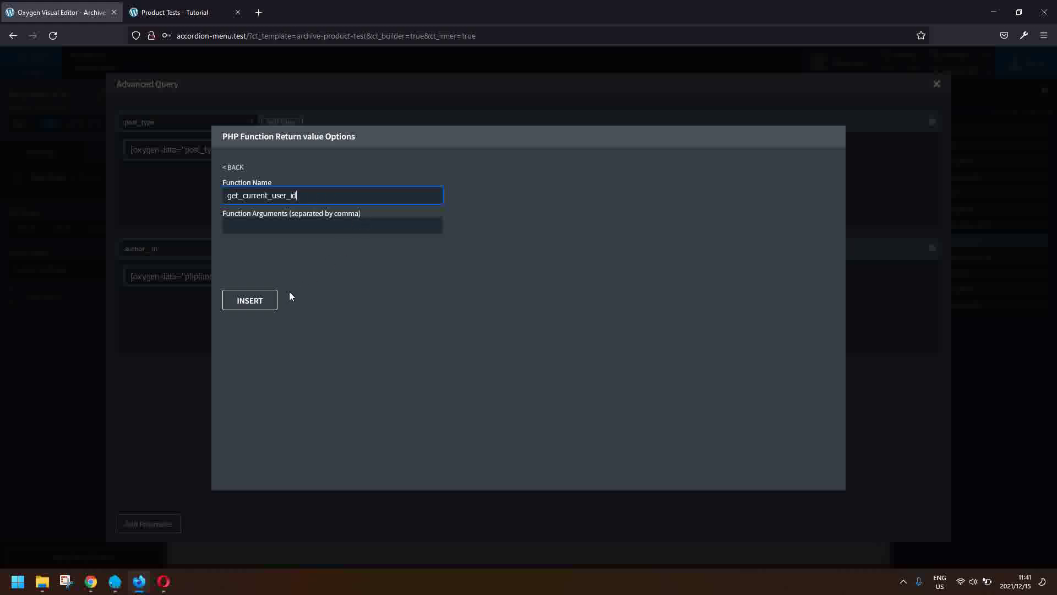
{"action": "left_click", "coordinate": [259, 301]}
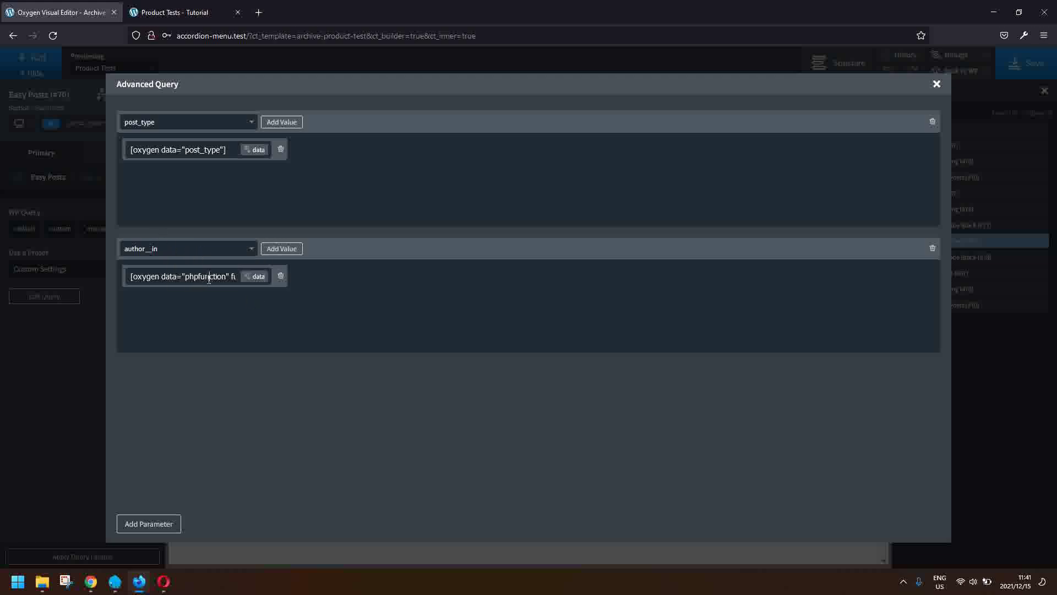
{"action": "left_click_drag", "start_coordinate": [210, 279], "coordinate": [268, 275]}
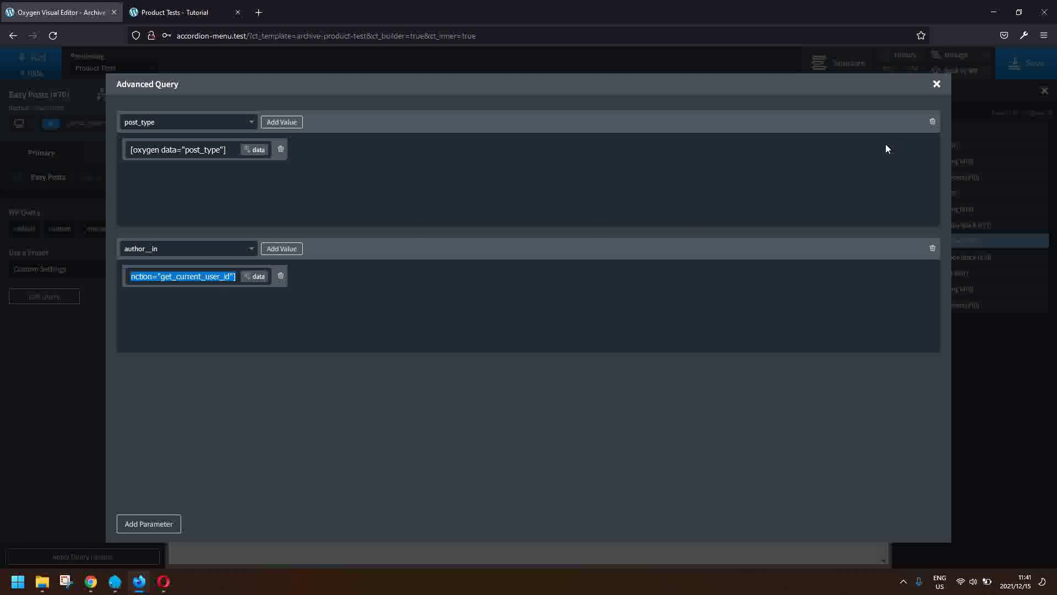
Step: Close the published grid's query and open Edit Query for the Users Draft Posts grid
{"action": "left_click", "coordinate": [938, 85]}
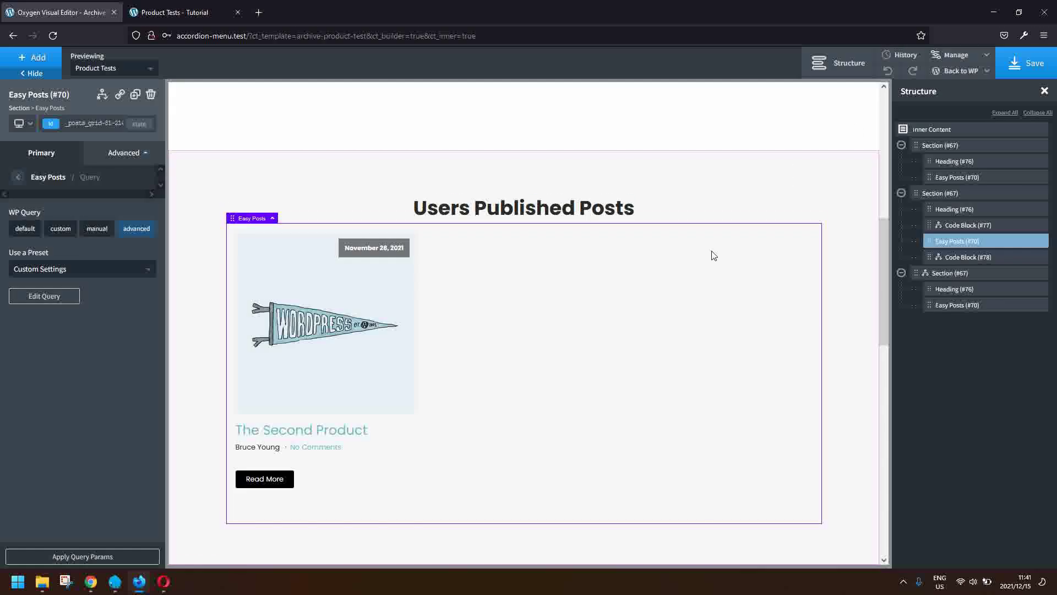
{"action": "scroll", "coordinate": [728, 306], "scroll_direction": "down", "scroll_amount": 10}
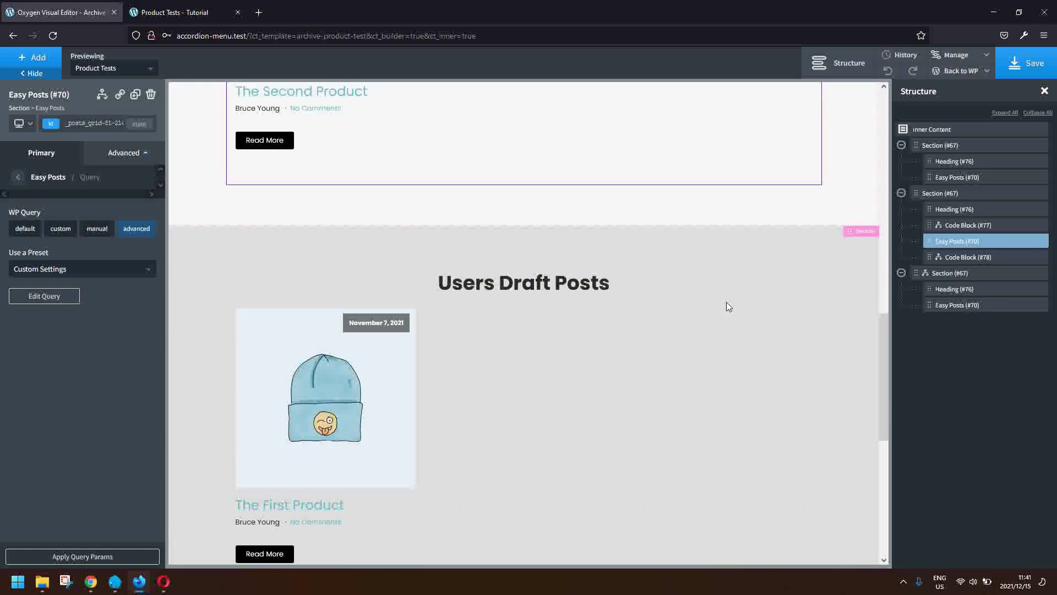
{"action": "scroll", "coordinate": [610, 185], "scroll_direction": "up", "scroll_amount": 4}
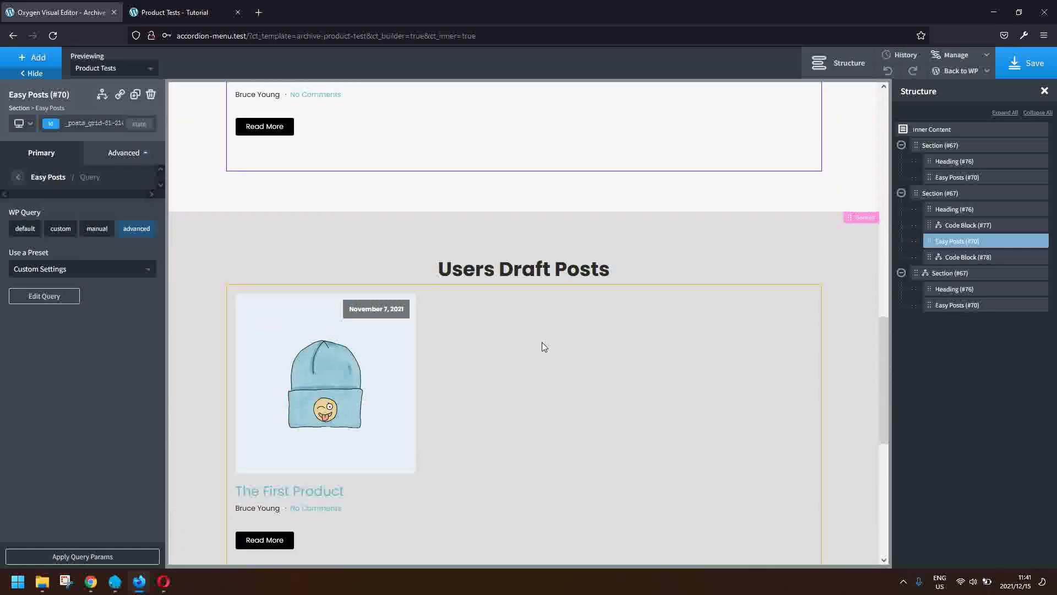
{"action": "left_click", "coordinate": [534, 356]}
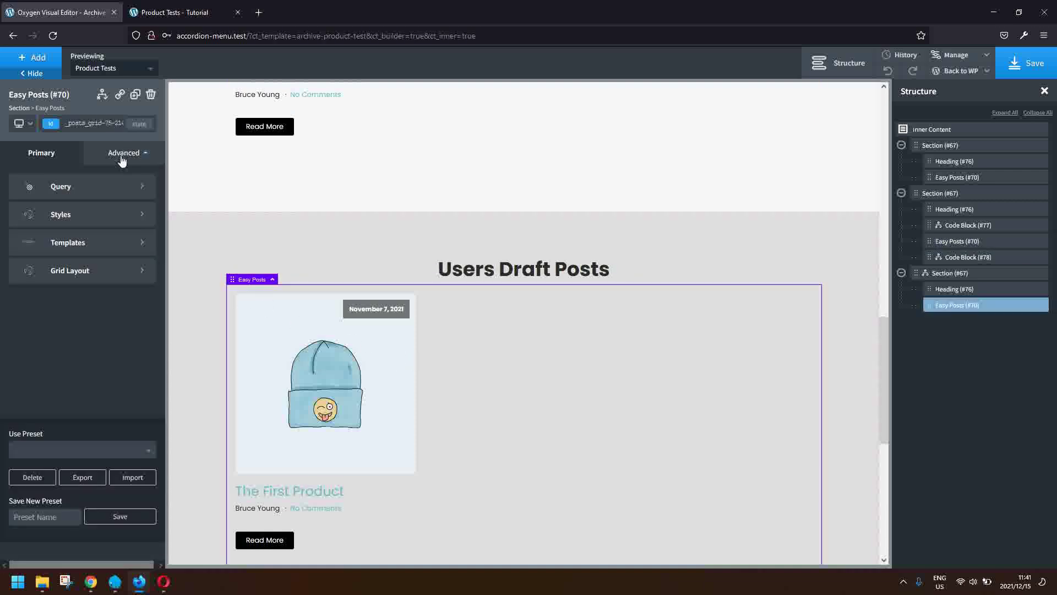
{"action": "left_click", "coordinate": [108, 184]}
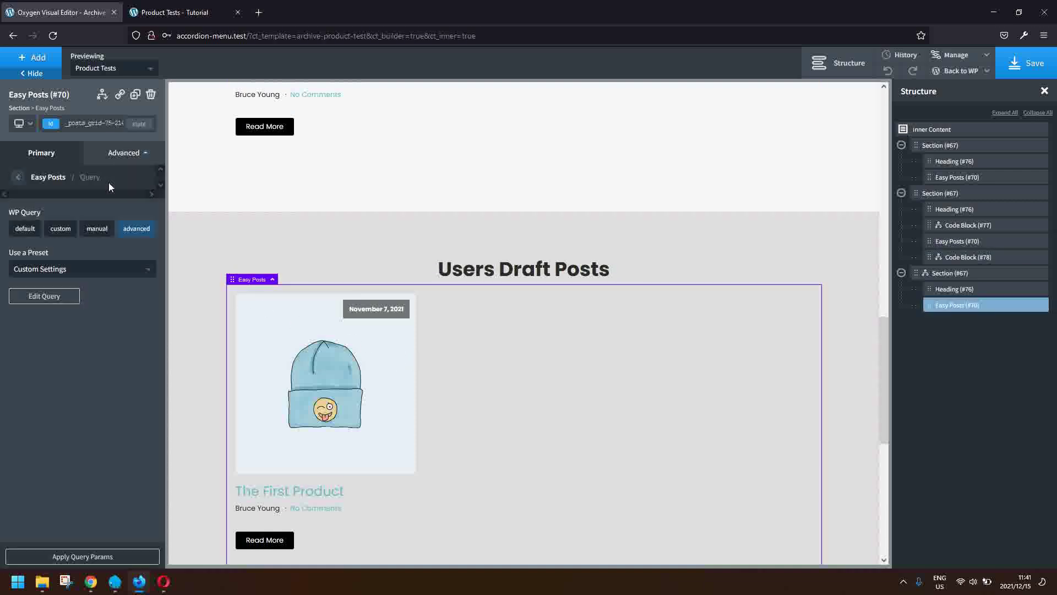
{"action": "left_click", "coordinate": [44, 295]}
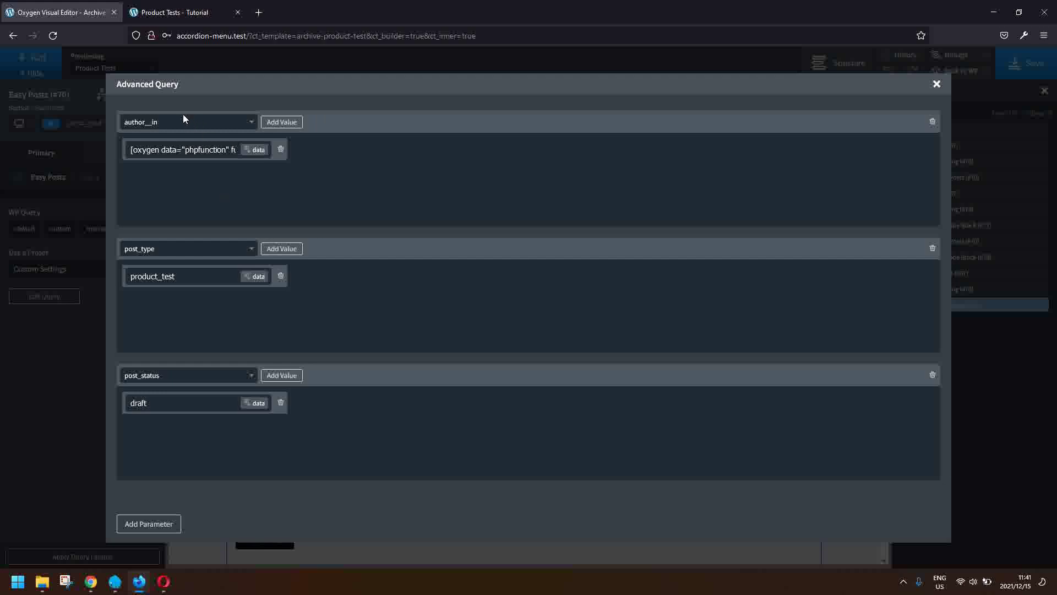
Step: Verify the draft grid's author__in uses get_current_user_id, then close the Advanced Query dialog
{"action": "left_click_drag", "start_coordinate": [198, 149], "coordinate": [237, 150]}
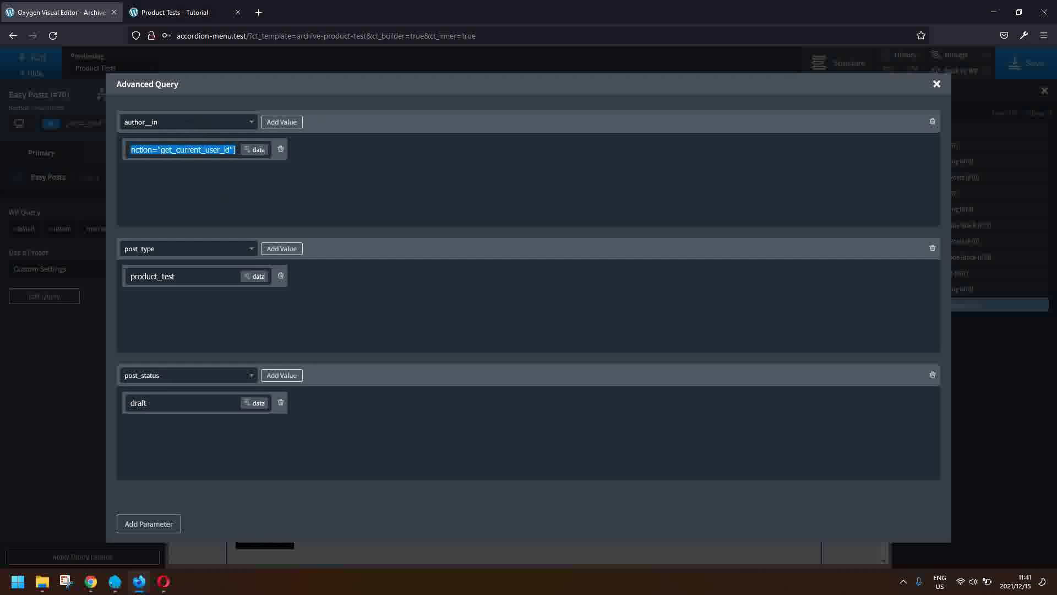
{"action": "left_click", "coordinate": [210, 151]}
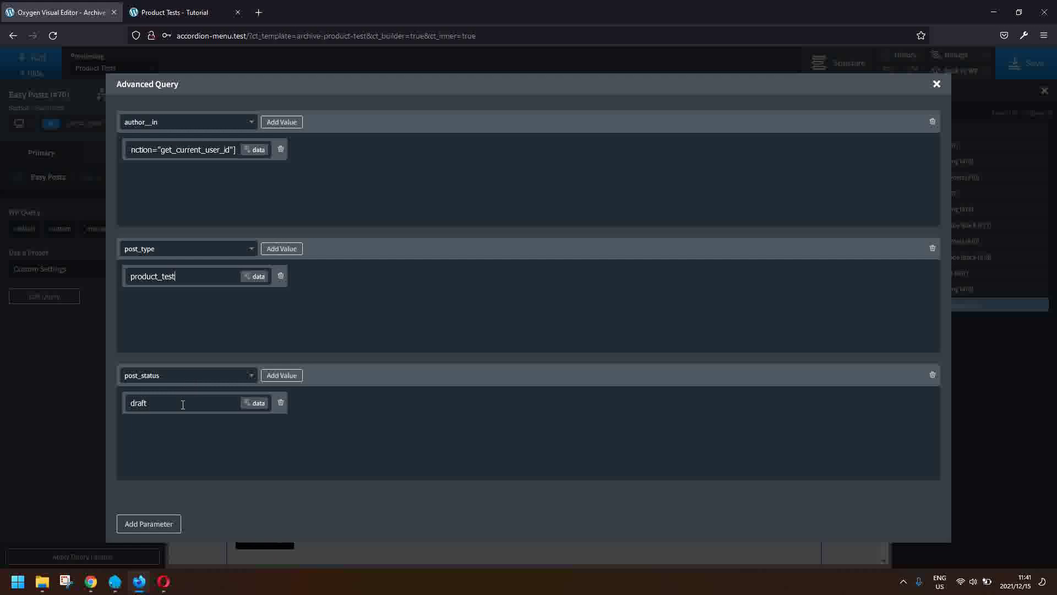
{"action": "left_click", "coordinate": [936, 85]}
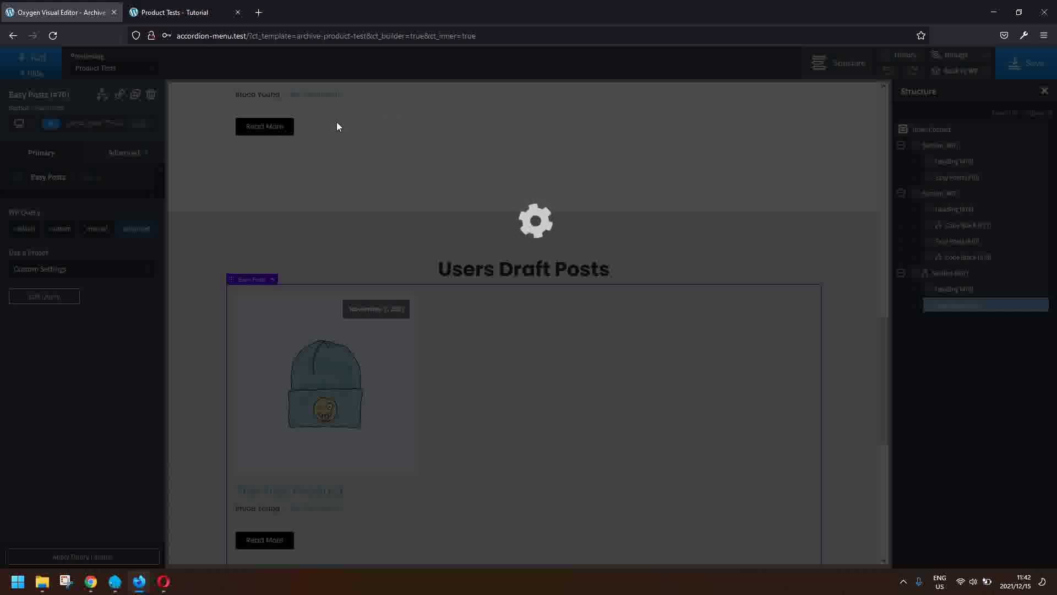
Step: Reload product-tests in Firefox and confirm The Second Product published and The First Product draft
{"action": "left_click", "coordinate": [182, 13]}
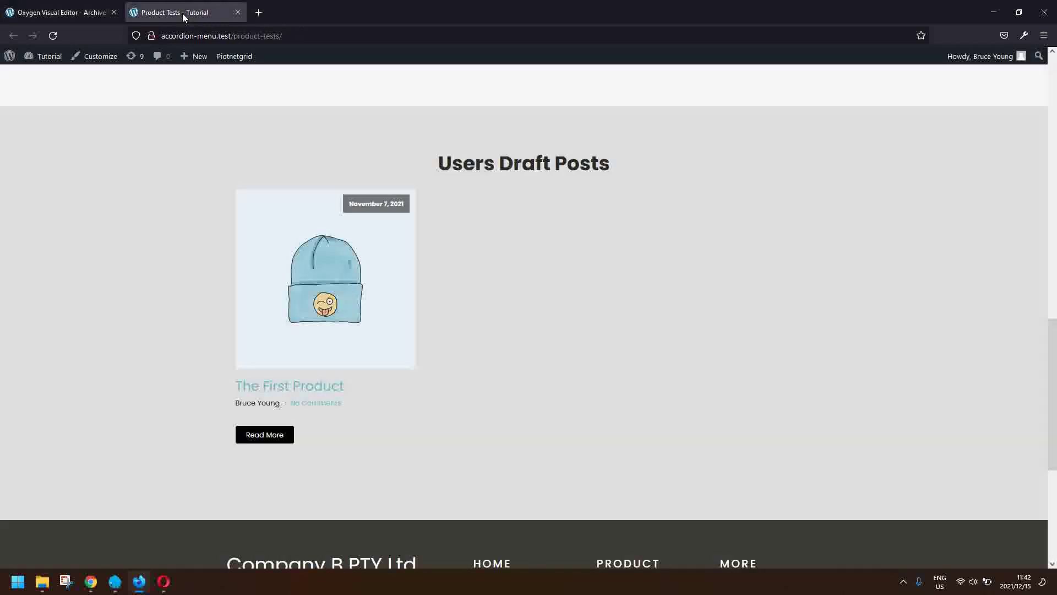
{"action": "scroll", "coordinate": [238, 186], "scroll_direction": "up", "scroll_amount": 15}
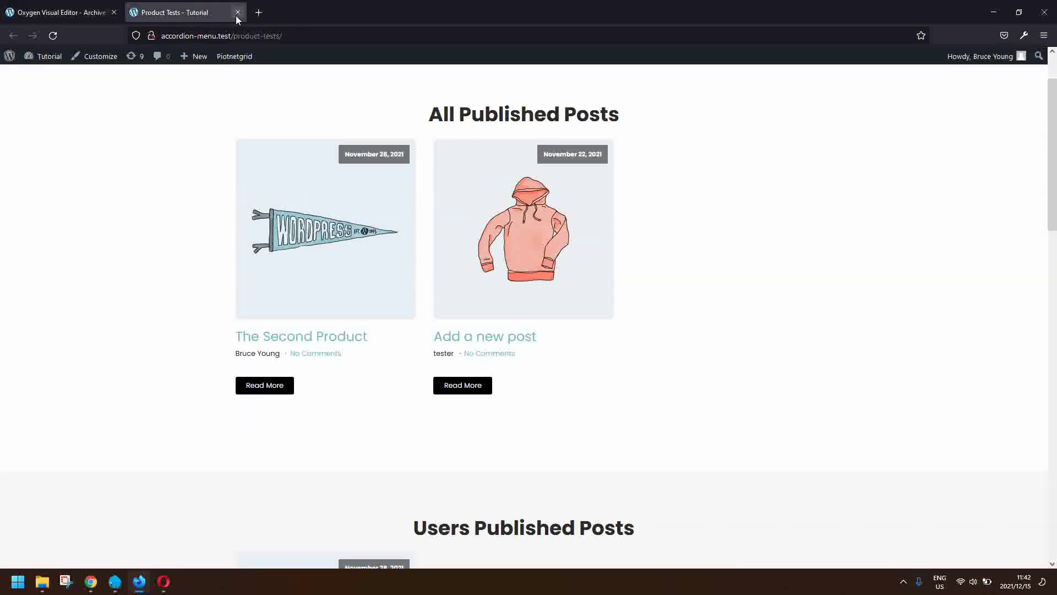
{"action": "left_click", "coordinate": [257, 33]}
{"action": "key", "text": "Return"}
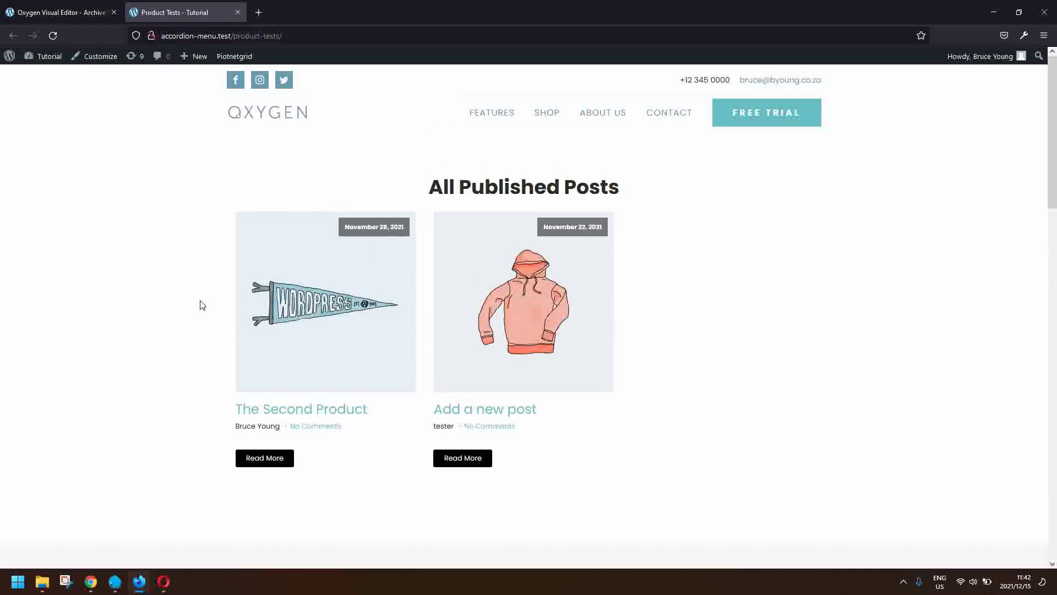
{"action": "scroll", "coordinate": [200, 304], "scroll_direction": "down", "scroll_amount": 2}
{"action": "scroll", "coordinate": [201, 305], "scroll_direction": "down", "scroll_amount": 6}
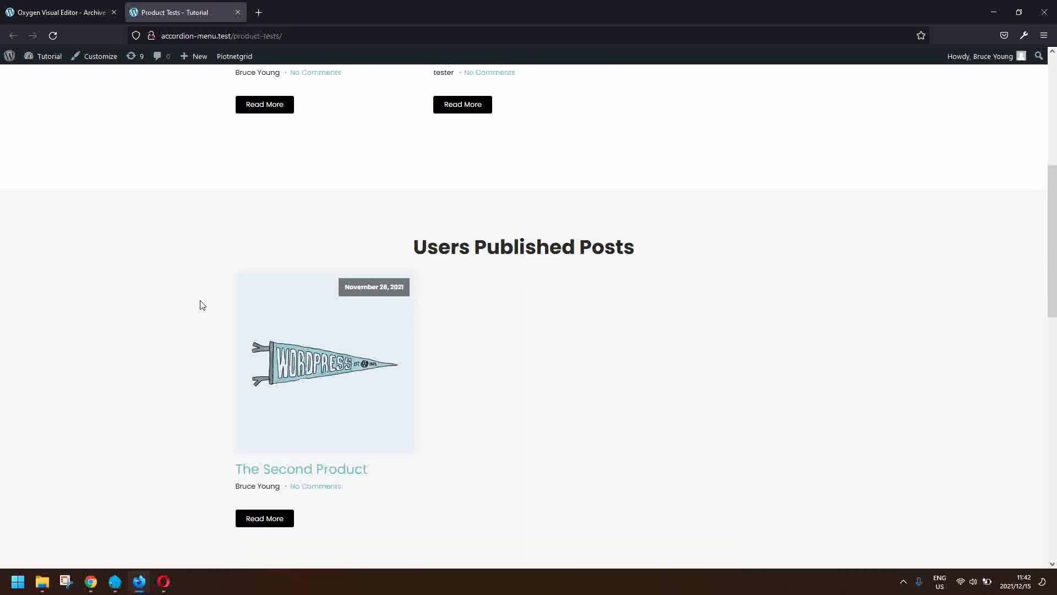
{"action": "scroll", "coordinate": [325, 278], "scroll_direction": "down", "scroll_amount": 5}
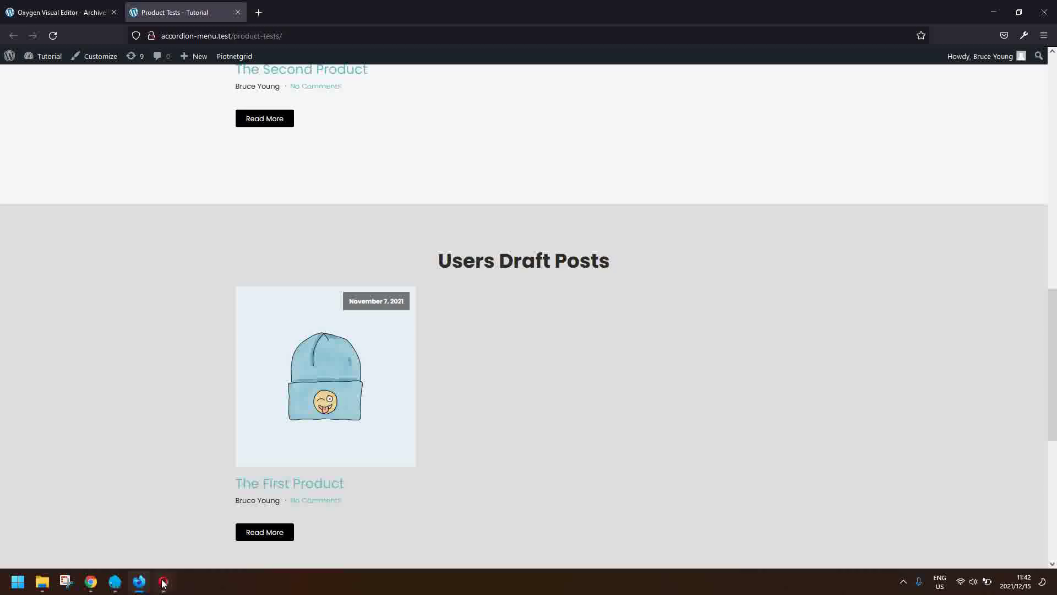
{"action": "mouse_move", "coordinate": [163, 582]}
{"action": "left_click", "coordinate": [181, 559]}
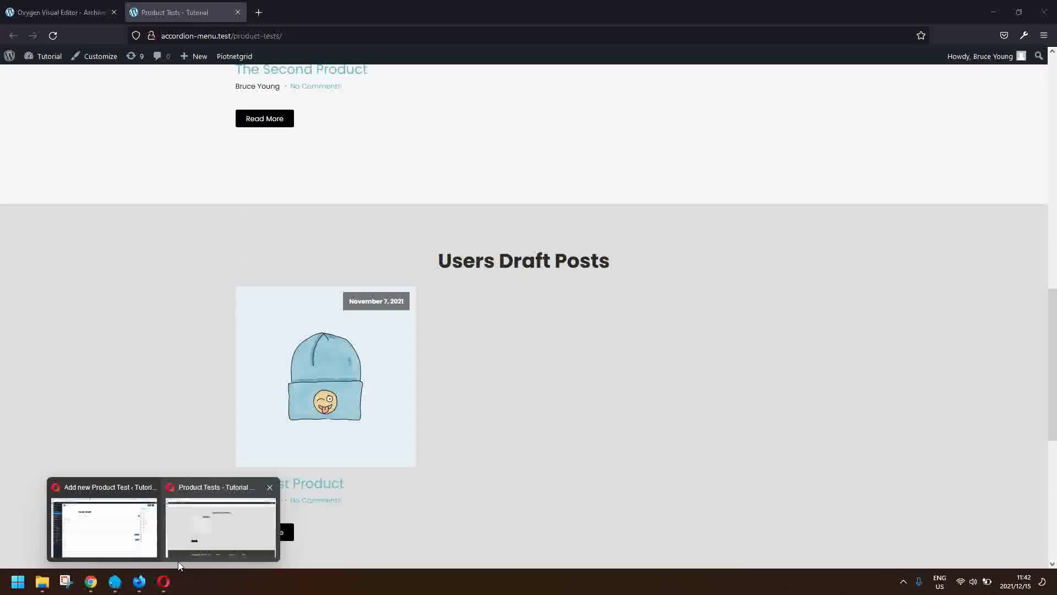
Step: As tester, add a new Product Test titled 'Tester Draft 2' and save it as a draft
{"action": "left_click", "coordinate": [183, 542]}
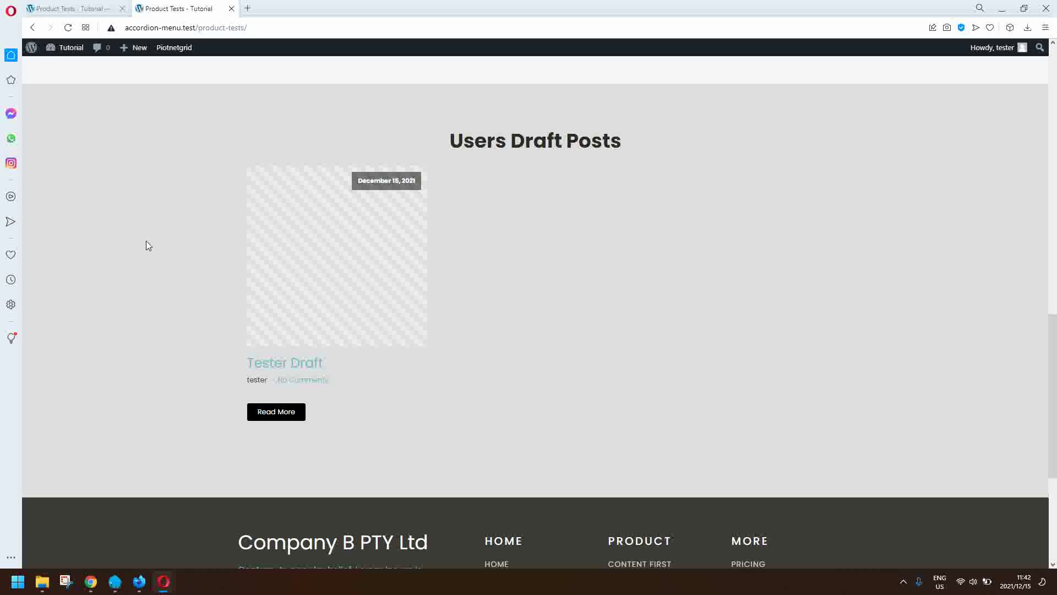
{"action": "left_click", "coordinate": [64, 11]}
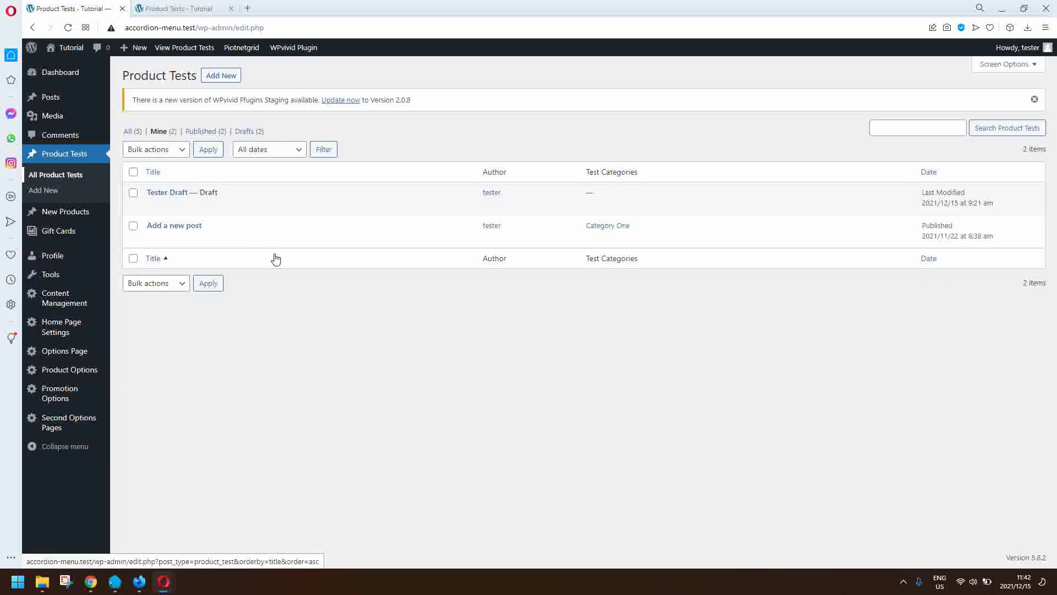
{"action": "left_click", "coordinate": [223, 81]}
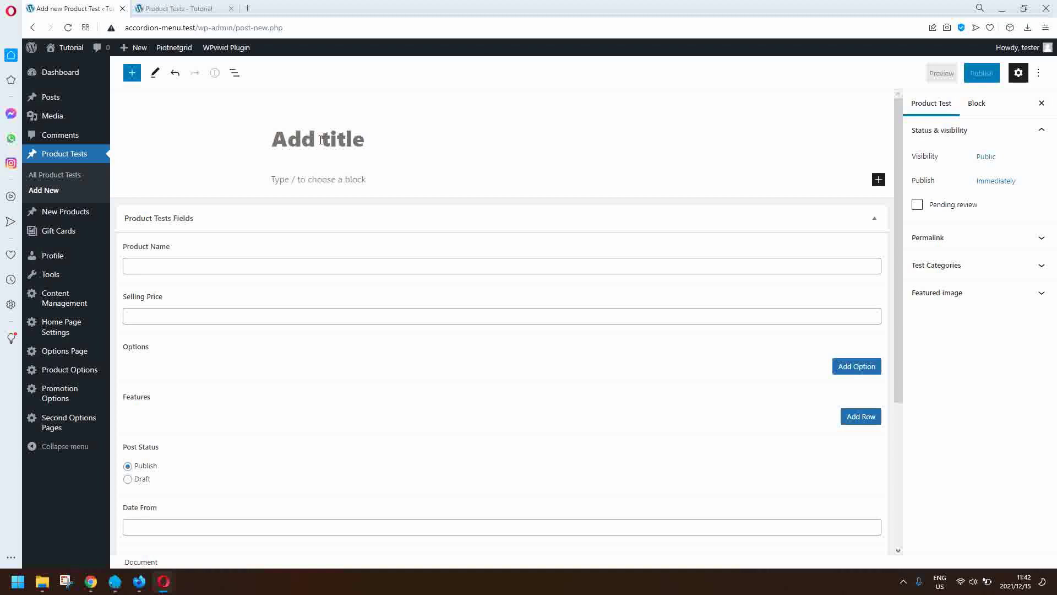
{"action": "type", "text": "Tester F"}
{"action": "key", "text": "BackSpace"}
{"action": "type", "text": "Draft 2"}
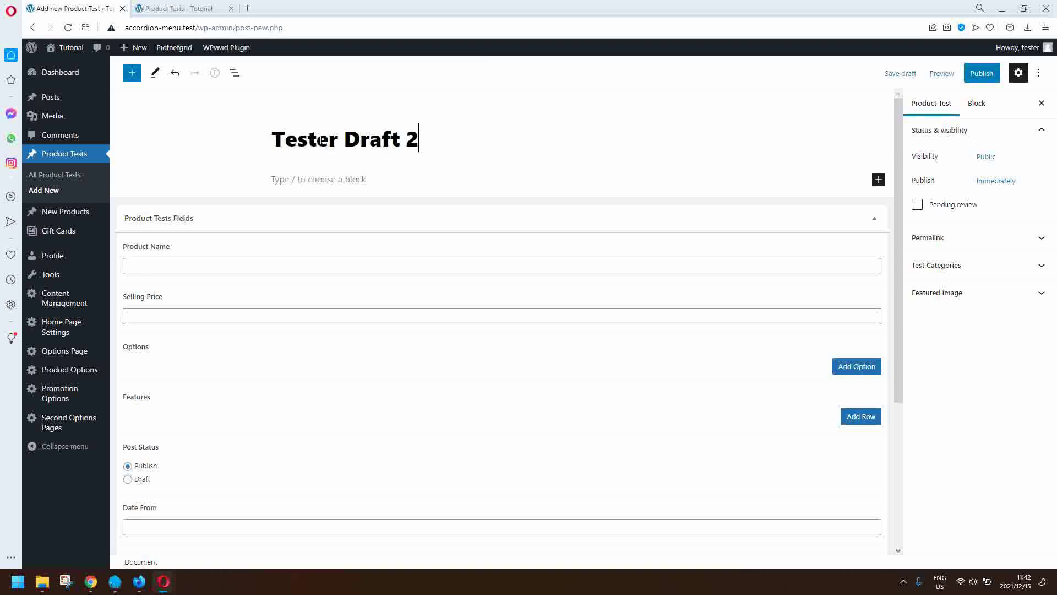
{"action": "left_click", "coordinate": [893, 79]}
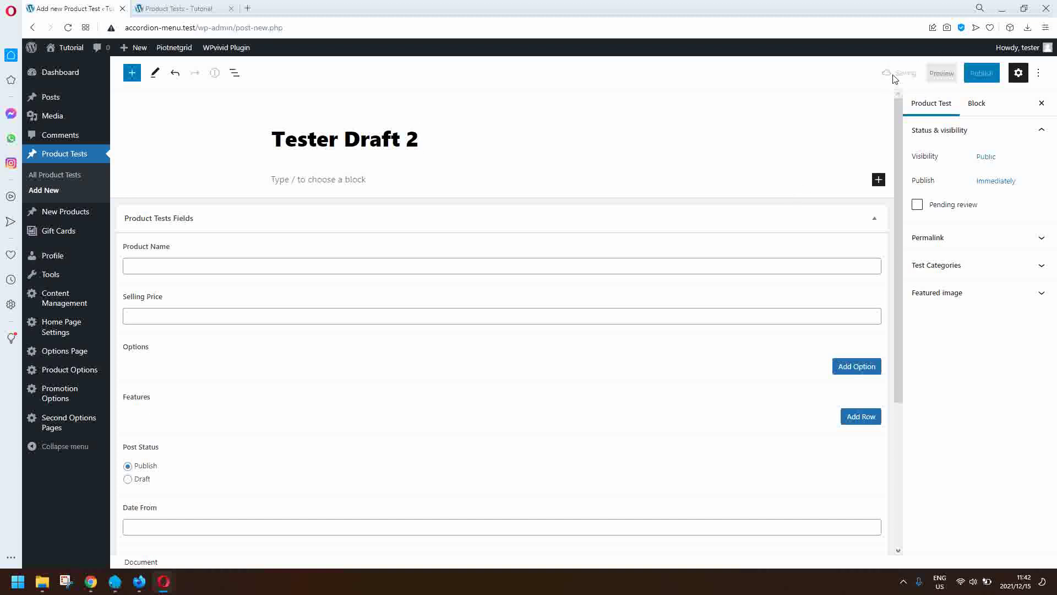
{"action": "left_click", "coordinate": [184, 9]}
Step: Reload the tester's Product Tests page in Opera to see 'Tester Draft 2' under Users Draft Posts
{"action": "left_click", "coordinate": [187, 27]}
{"action": "key", "text": "Return"}
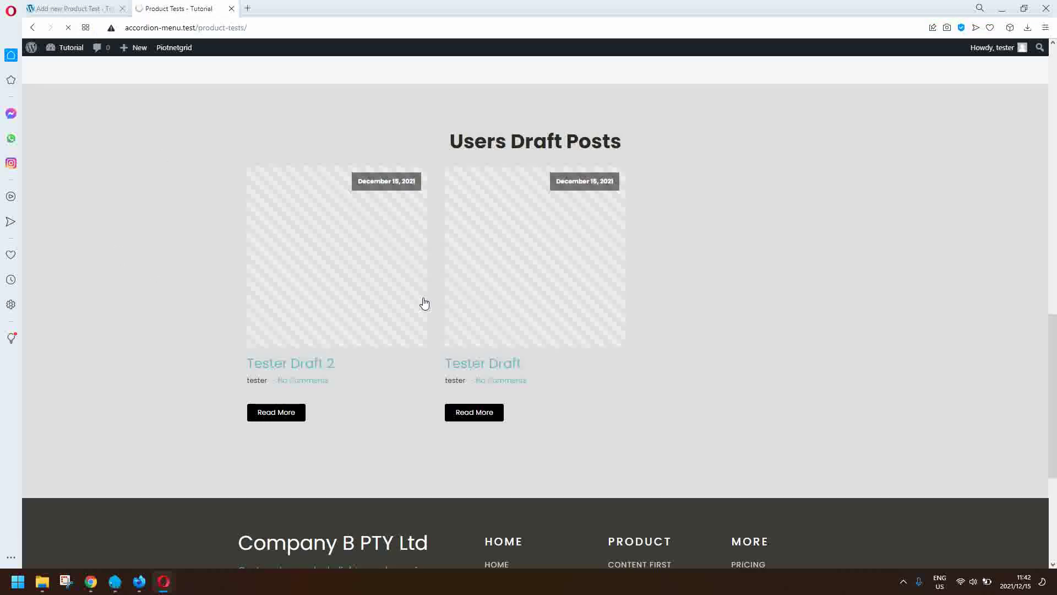
{"action": "scroll", "coordinate": [523, 288], "scroll_direction": "down", "scroll_amount": 15}
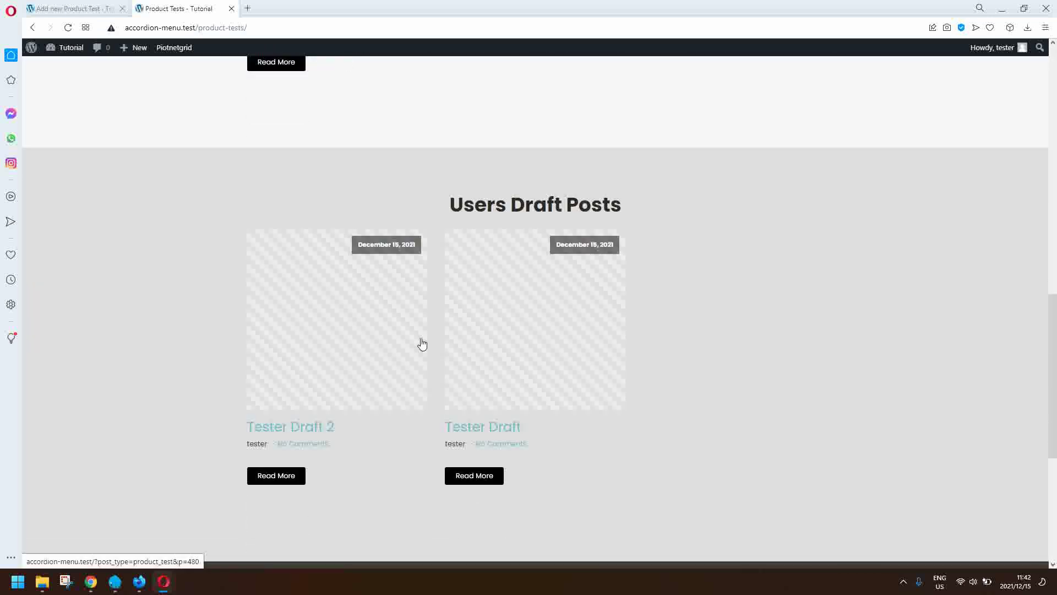
Step: Reload the Product Tests page as the first user in Firefox, then return to Opera
{"action": "mouse_move", "coordinate": [139, 582]}
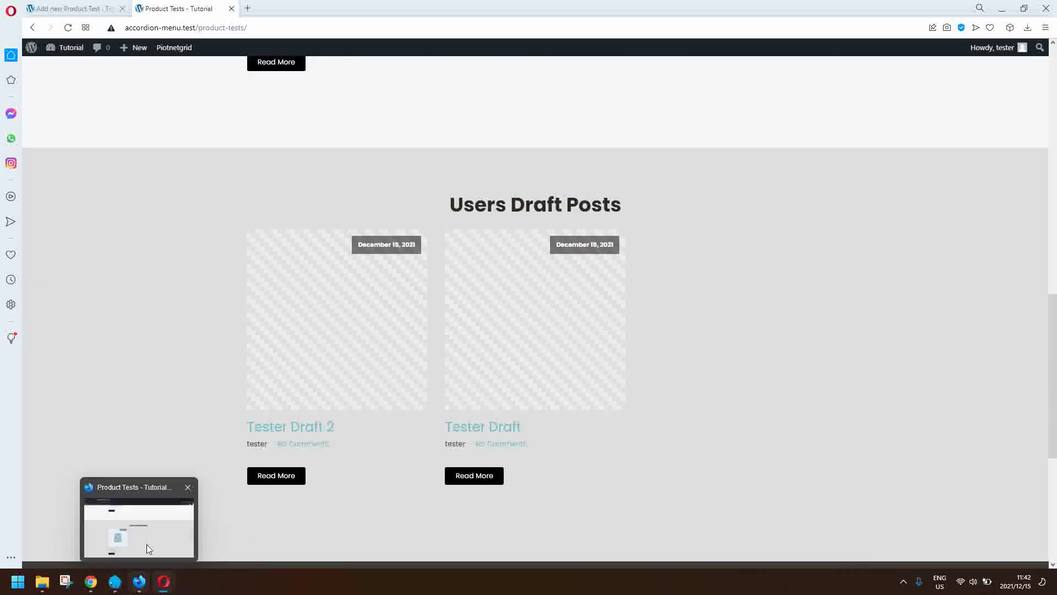
{"action": "left_click", "coordinate": [150, 529]}
{"action": "left_click", "coordinate": [298, 36]}
{"action": "key", "text": "Return"}
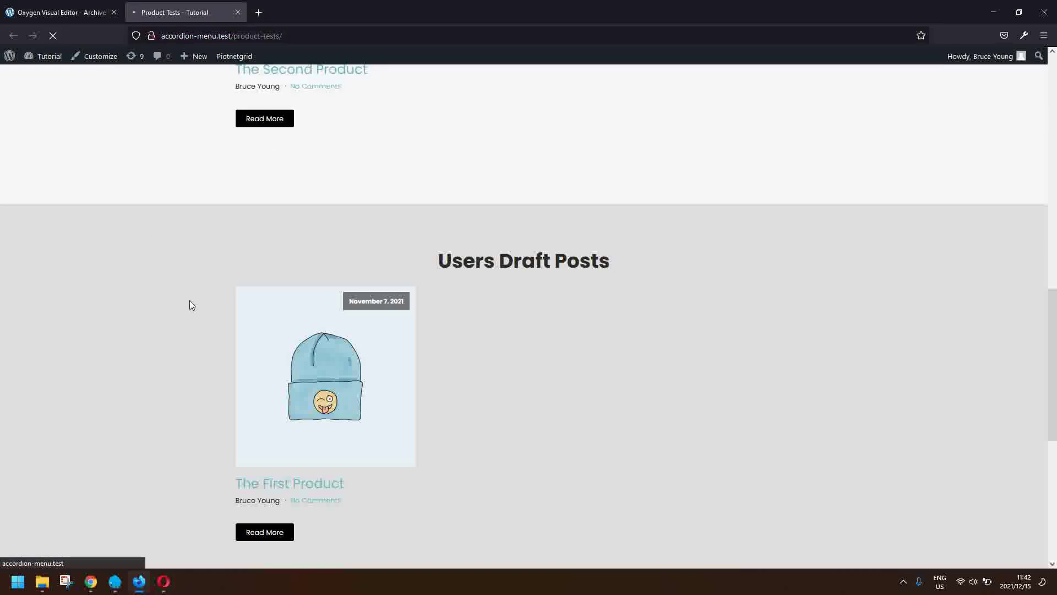
{"action": "scroll", "coordinate": [190, 300], "scroll_direction": "down", "scroll_amount": 10}
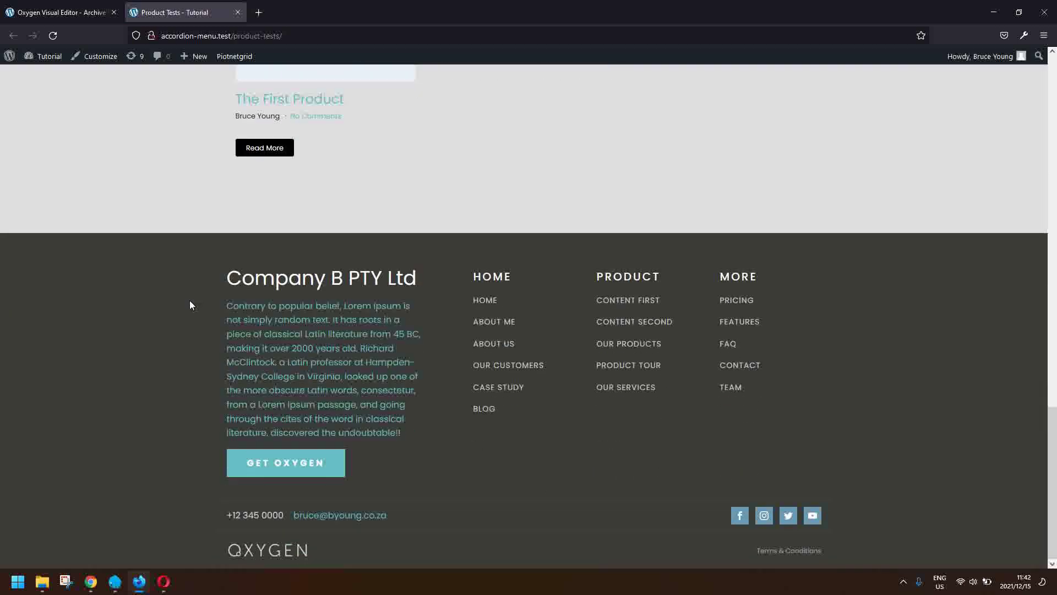
{"action": "scroll", "coordinate": [190, 301], "scroll_direction": "up", "scroll_amount": 3}
{"action": "scroll", "coordinate": [453, 225], "scroll_direction": "up", "scroll_amount": 2}
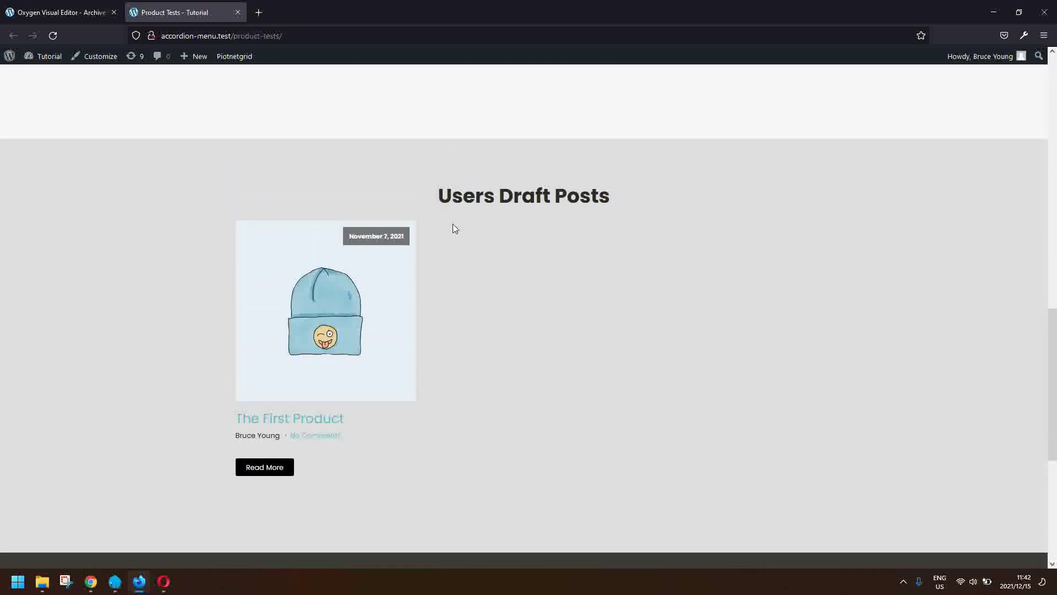
{"action": "left_click", "coordinate": [159, 582]}
{"action": "left_click", "coordinate": [207, 537]}
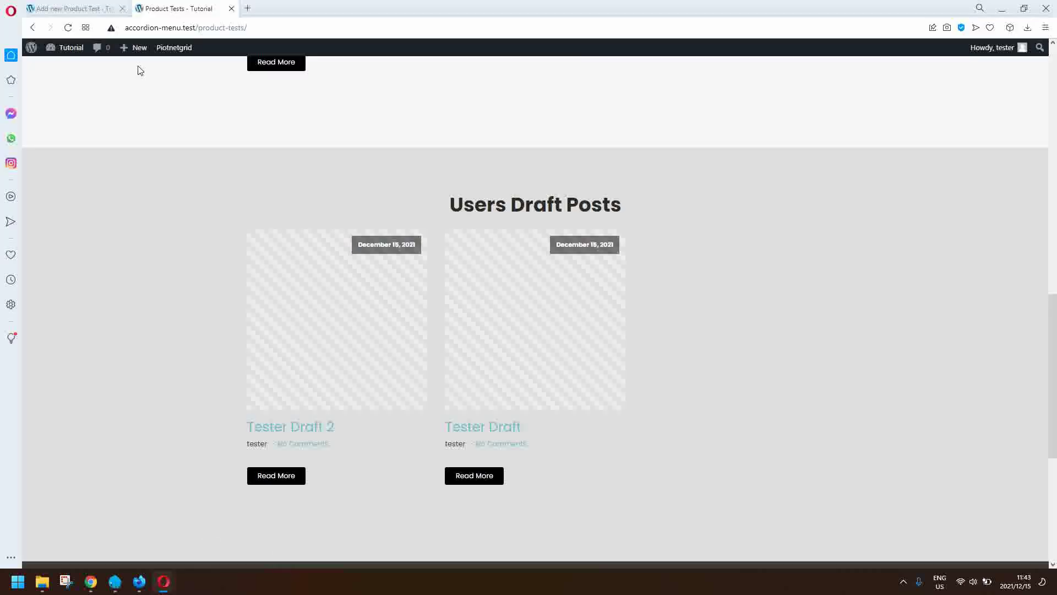
Step: Publish 'Tester Draft 2' from its editor, confirming in the pre-publish panel, then return to the Product Tests tab
{"action": "left_click", "coordinate": [91, 7]}
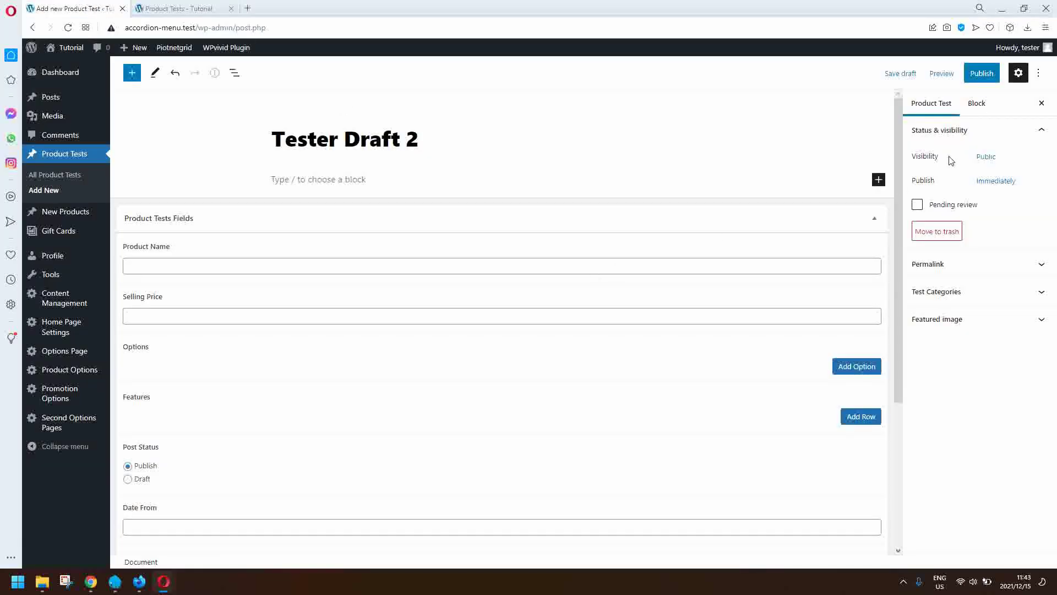
{"action": "left_click", "coordinate": [978, 80]}
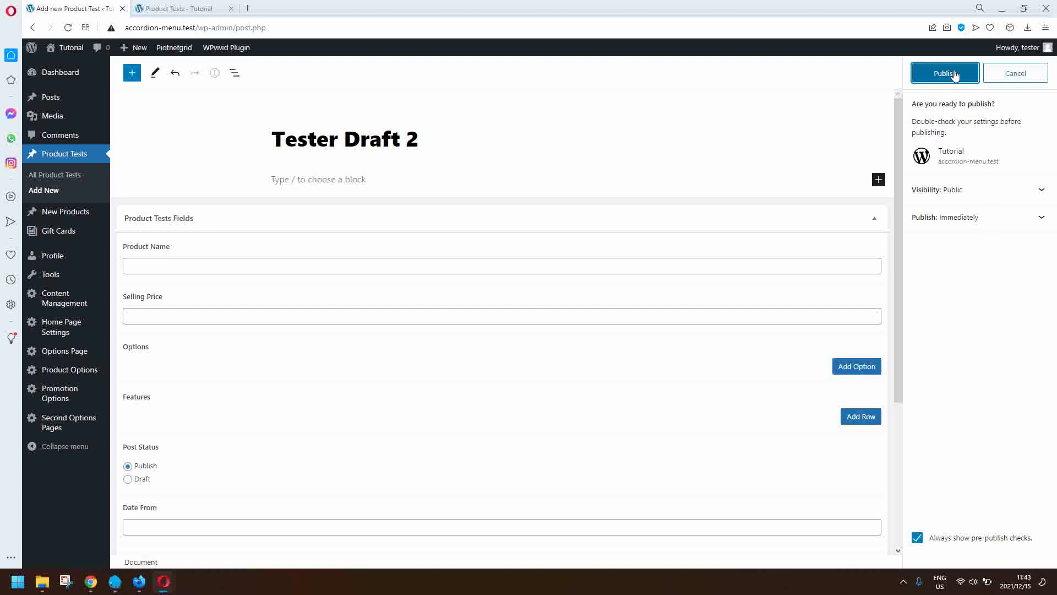
{"action": "left_click", "coordinate": [945, 73]}
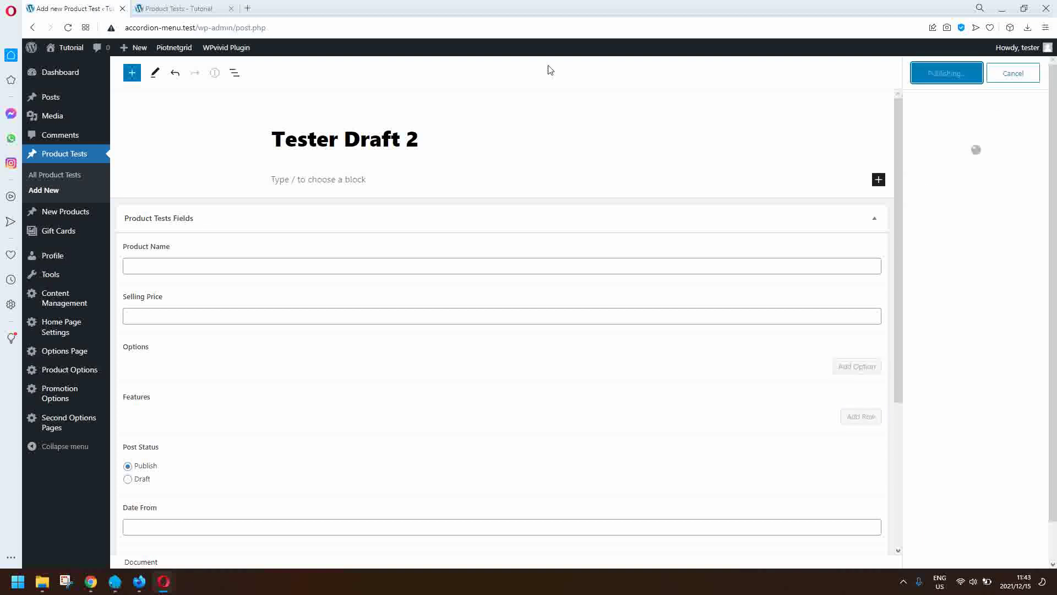
{"action": "left_click", "coordinate": [177, 9]}
{"action": "left_click", "coordinate": [295, 28]}
Step: Reload the tester's Product Tests page in Opera and scroll back to the top
{"action": "key", "text": "Return"}
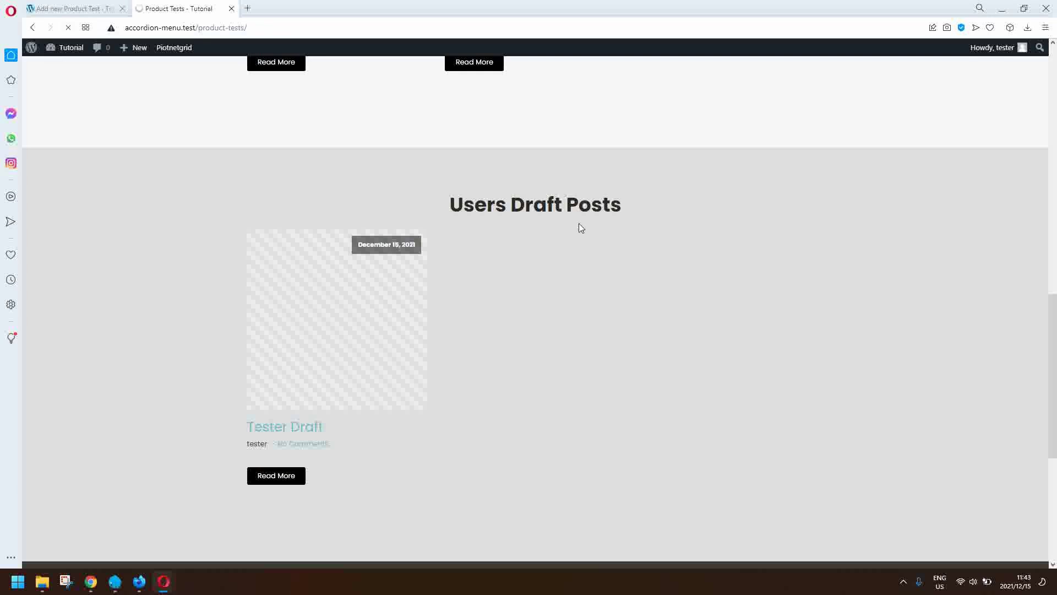
{"action": "scroll", "coordinate": [579, 223], "scroll_direction": "up", "scroll_amount": 5}
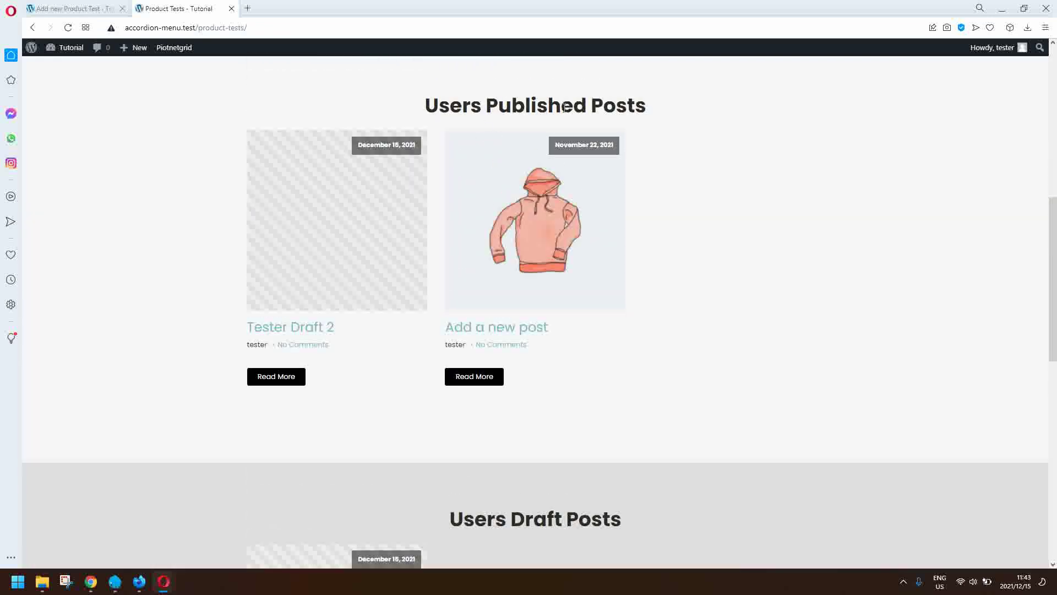
{"action": "scroll", "coordinate": [543, 157], "scroll_direction": "up", "scroll_amount": 7}
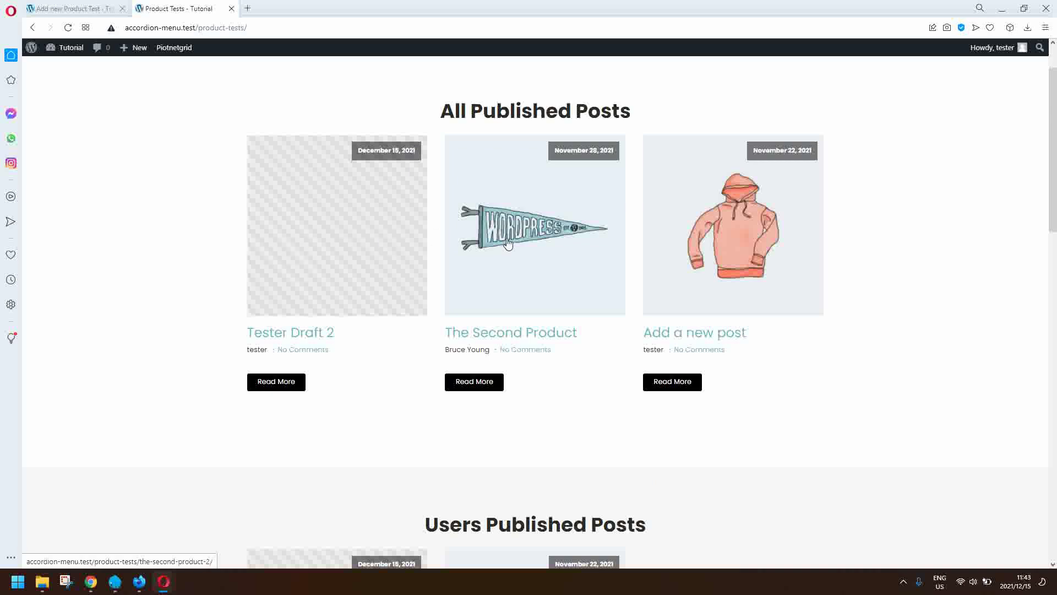
{"action": "scroll", "coordinate": [609, 266], "scroll_direction": "up", "scroll_amount": 1}
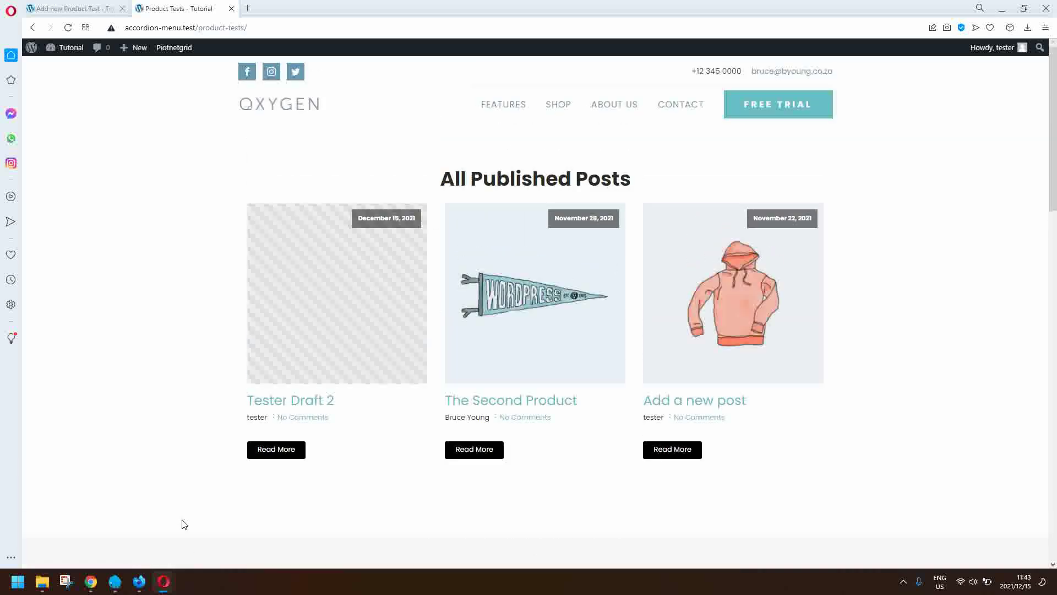
Step: Reload the first user's Product Tests page in Firefox and check that 'Tester Draft 2' appears under All Published Posts
{"action": "left_click", "coordinate": [138, 581]}
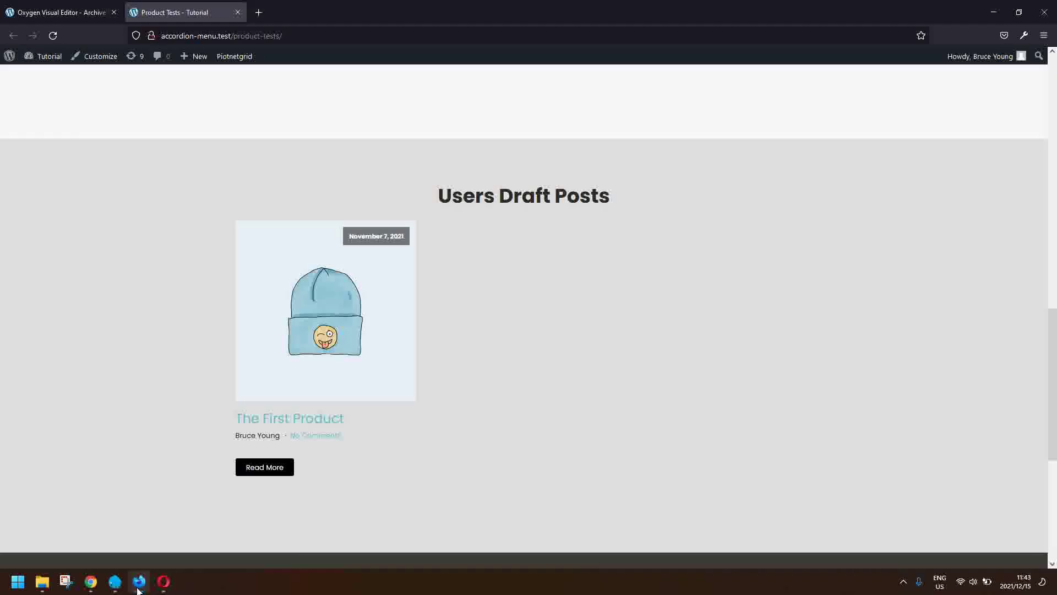
{"action": "scroll", "coordinate": [145, 324], "scroll_direction": "up", "scroll_amount": 15}
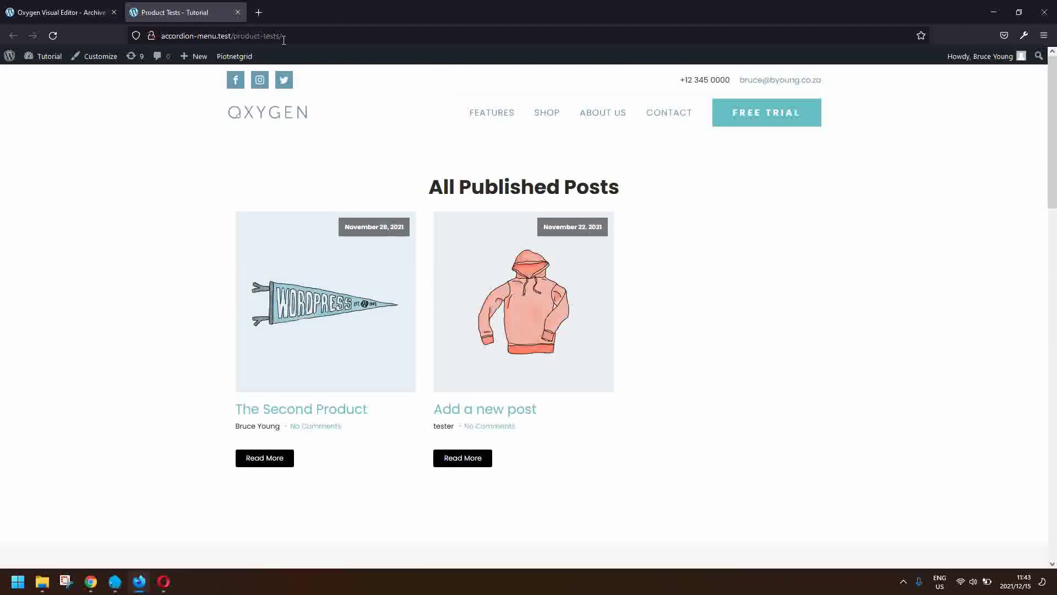
{"action": "left_click", "coordinate": [283, 40]}
{"action": "key", "text": "Return"}
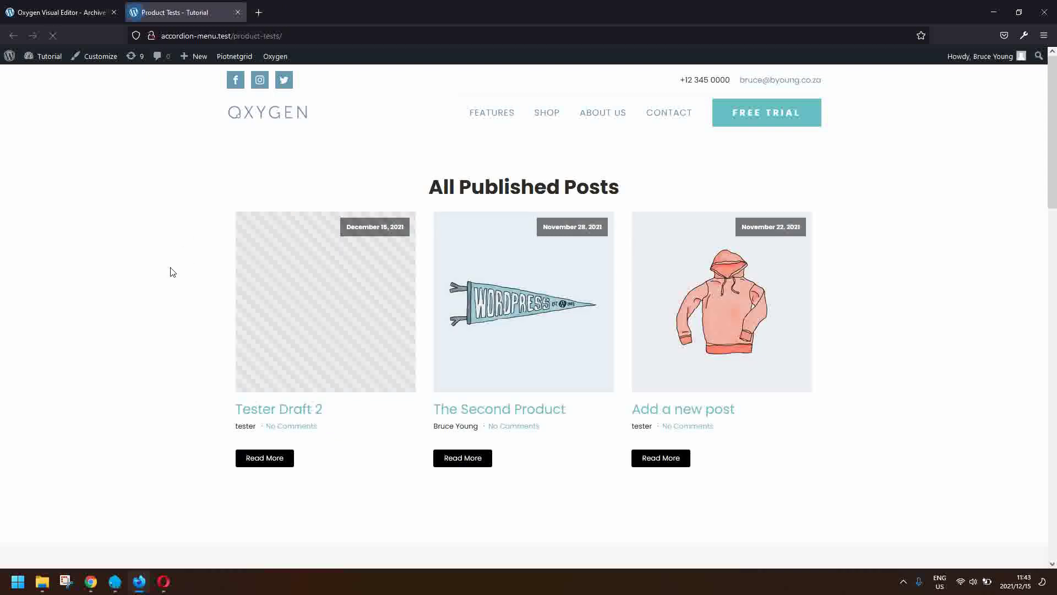
{"action": "scroll", "coordinate": [324, 275], "scroll_direction": "down", "scroll_amount": 15}
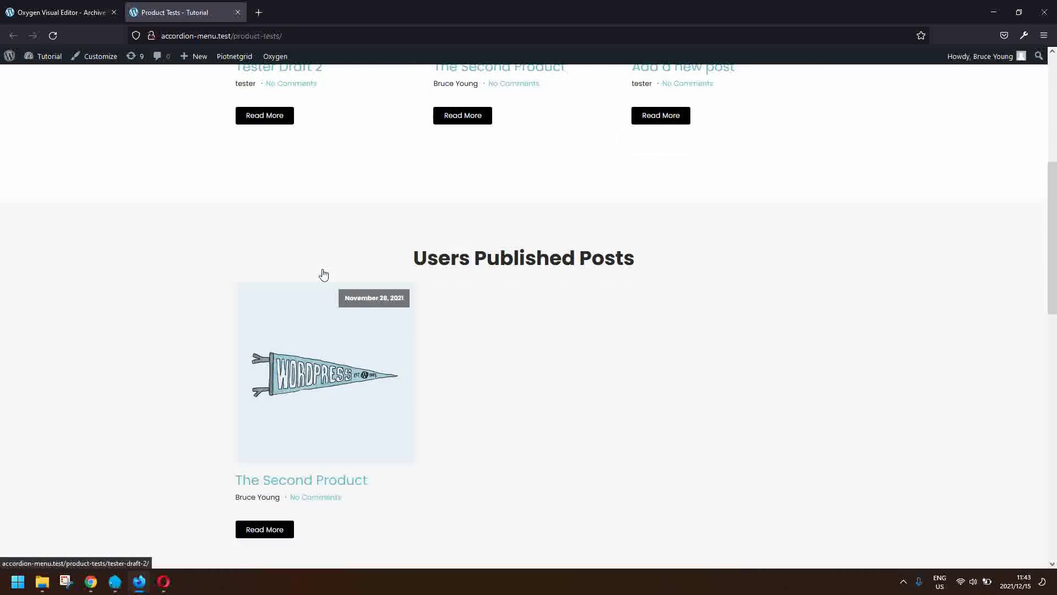
{"action": "scroll", "coordinate": [324, 275], "scroll_direction": "up", "scroll_amount": 15}
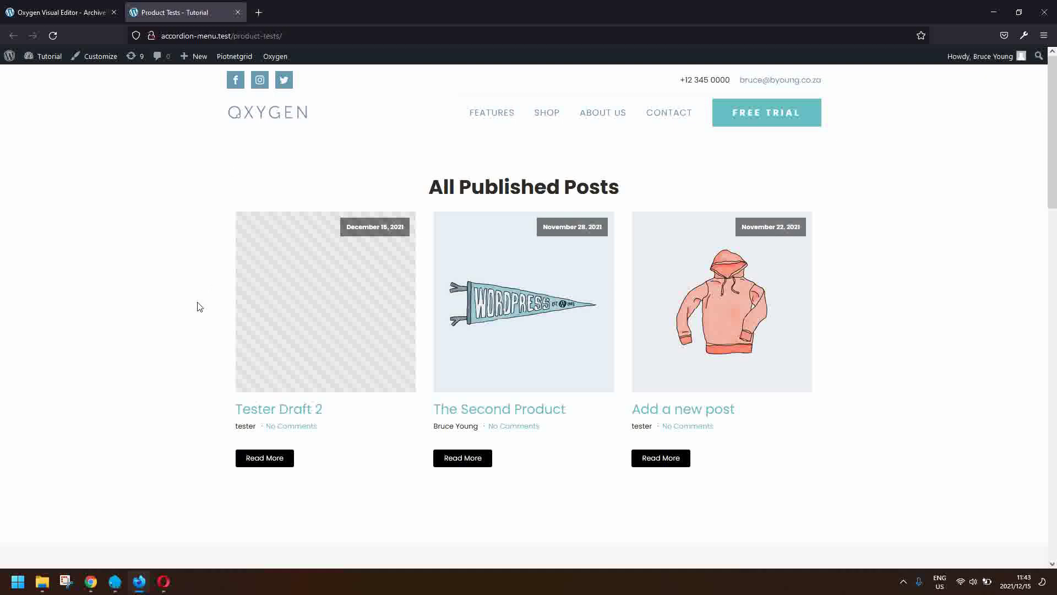
{"action": "scroll", "coordinate": [199, 319], "scroll_direction": "down", "scroll_amount": 8}
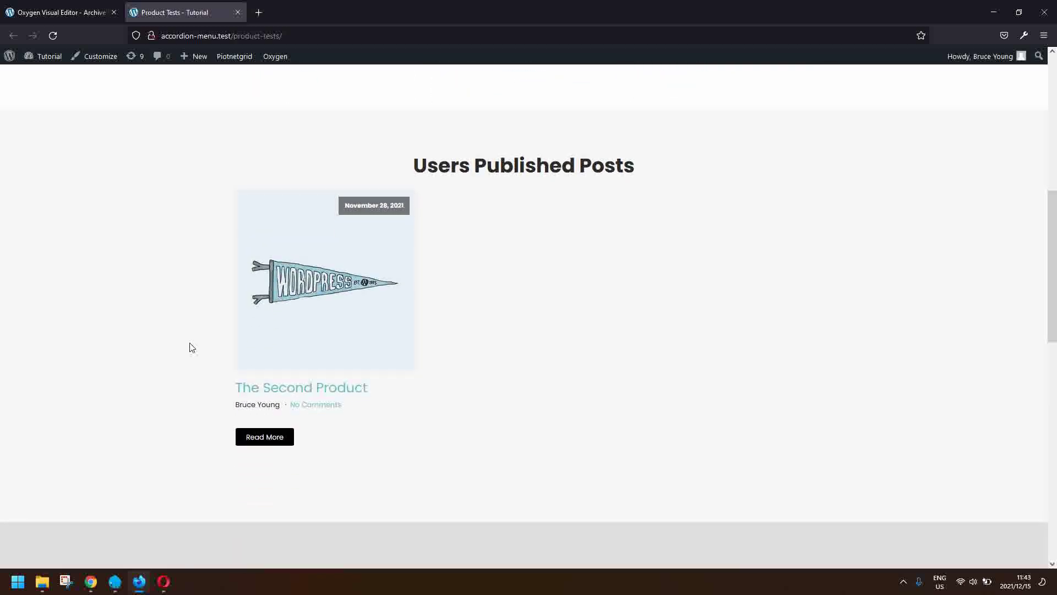
{"action": "scroll", "coordinate": [191, 348], "scroll_direction": "down", "scroll_amount": 5}
{"action": "scroll", "coordinate": [191, 348], "scroll_direction": "up", "scroll_amount": 10}
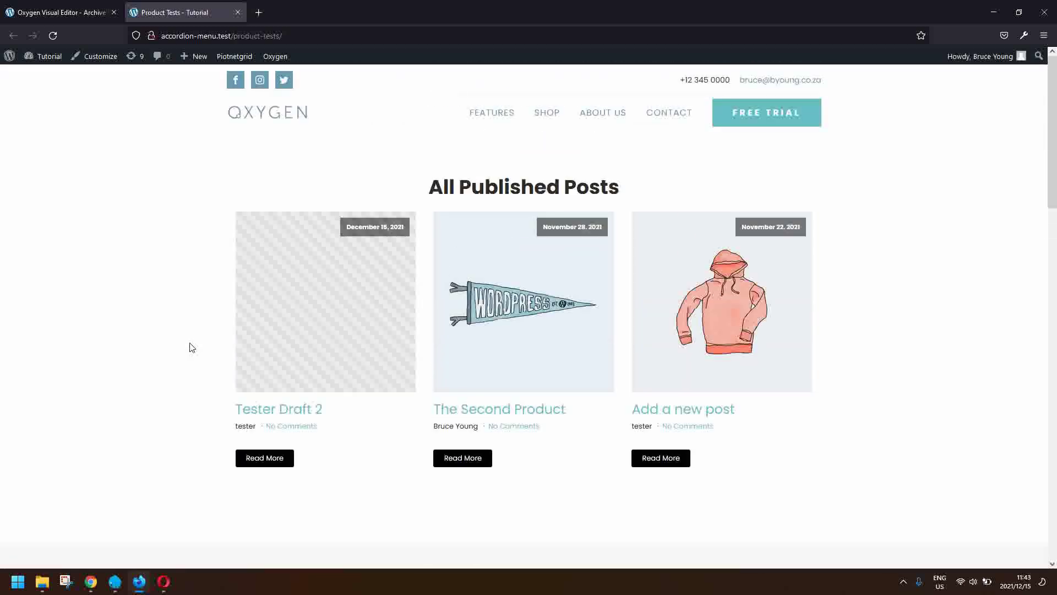